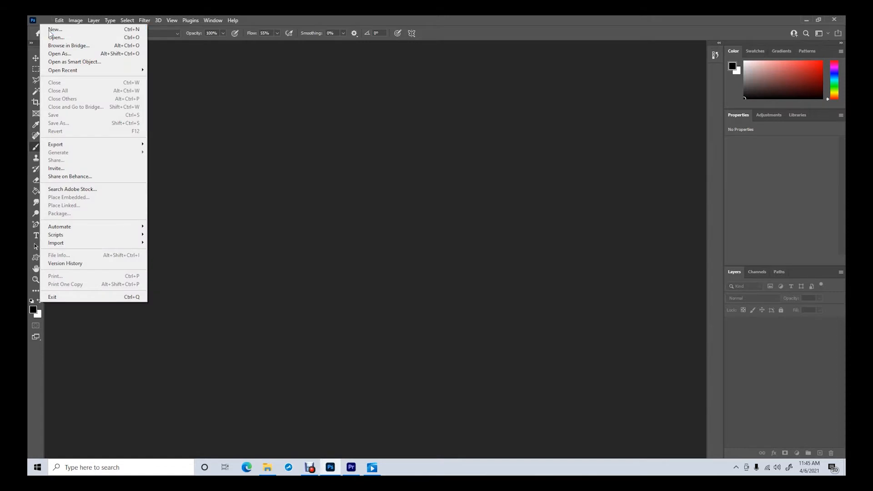
# - Create a 29.7 x 21 cm landscape document at 300 pixels/inch with white background and add a new empty layer
pyautogui.click(49, 31)
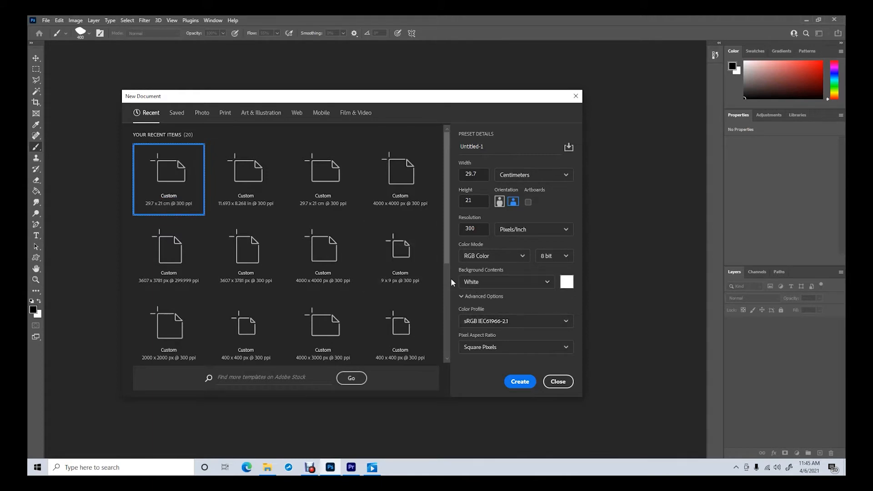
pyautogui.click(520, 381)
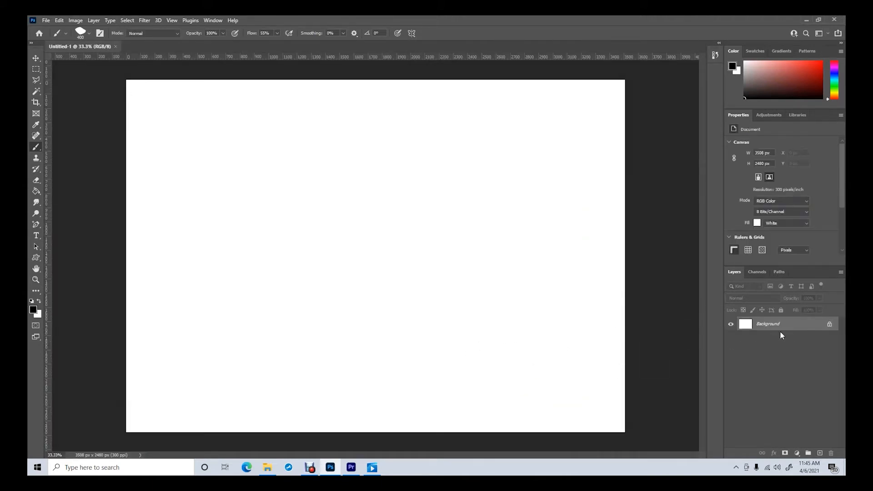
pyautogui.click(820, 453)
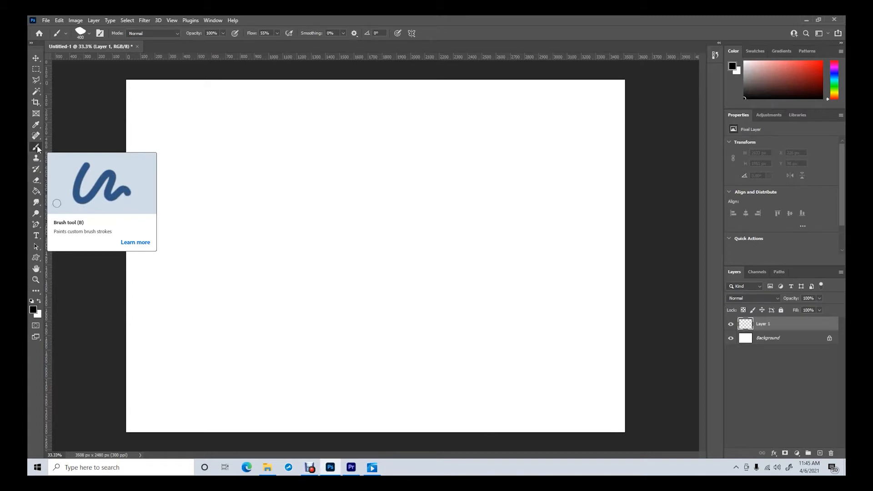
# - Choose the KYLE Ultimate Charcoal Pencil 25px Med2 brush from Dry Media Brushes and set its size to 200 px
pyautogui.click(87, 34)
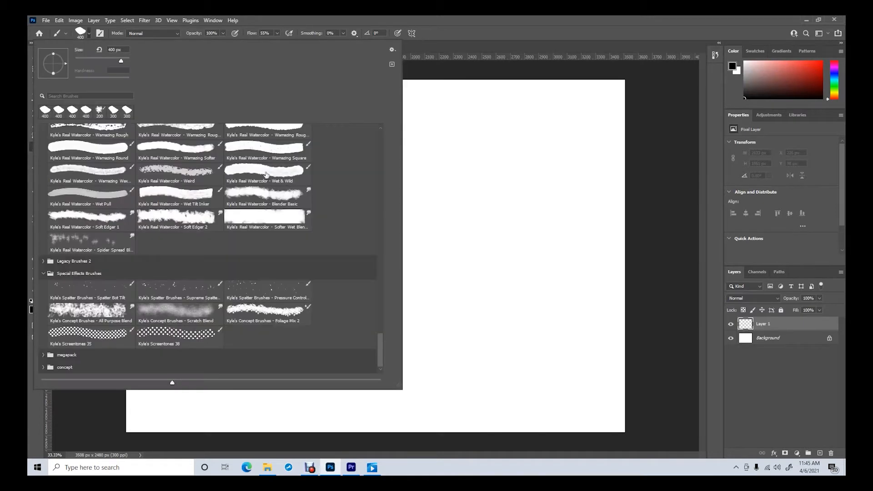
pyautogui.moveTo(380, 337); pyautogui.dragTo(384, 130)
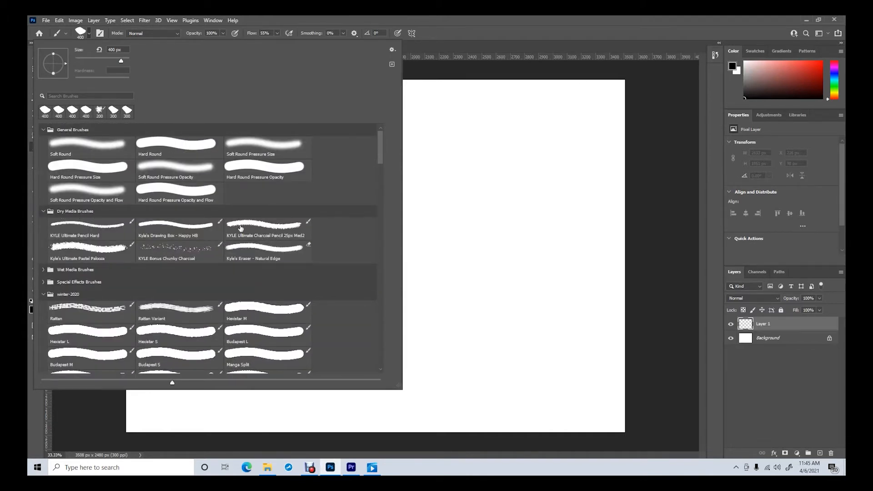
pyautogui.click(268, 229)
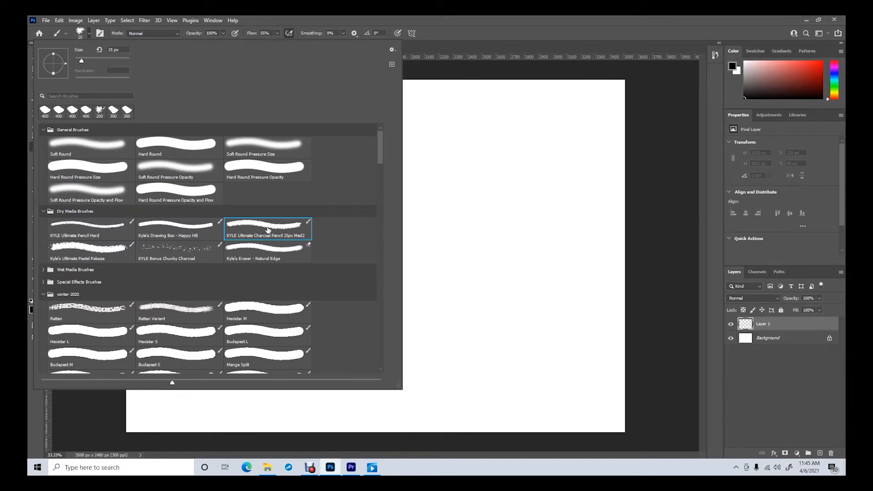
pyautogui.click(122, 50)
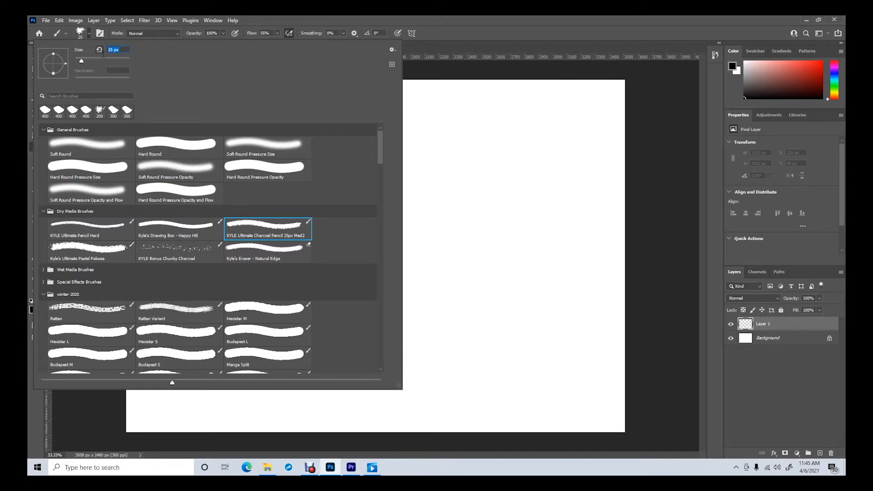
pyautogui.write('200')
pyautogui.press('Return')
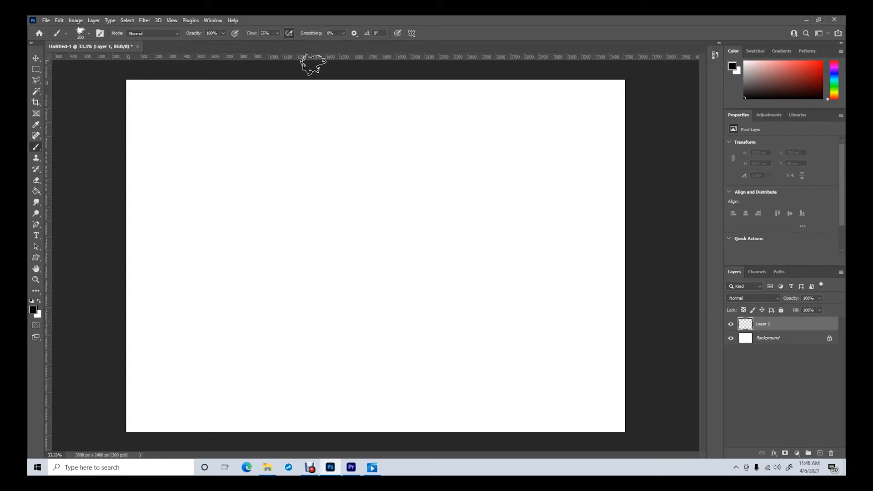
# - Paint a large slanted four-sided outline across the canvas in black and fill its interior solid
pyautogui.moveTo(300, 110)
pyautogui.mouseDown()
pyautogui.moveTo(261, 124)
pyautogui.moveTo(164, 213)
pyautogui.mouseUp()
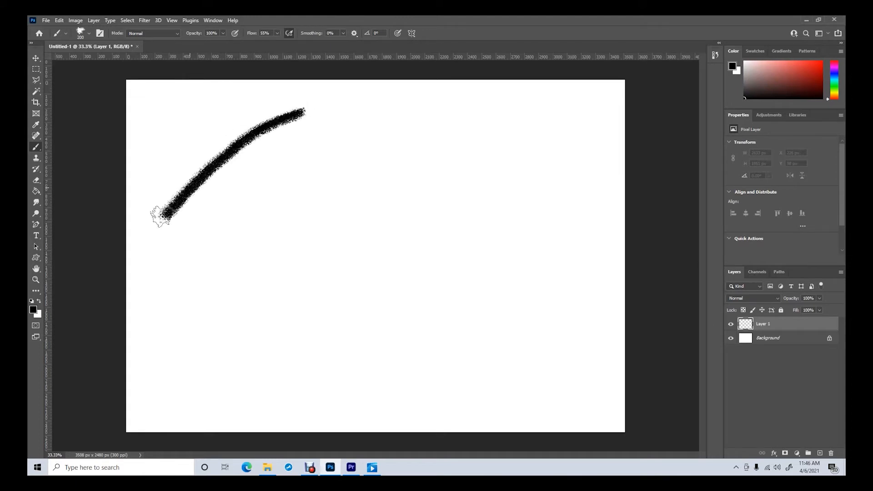
pyautogui.moveTo(304, 111); pyautogui.dragTo(566, 330)
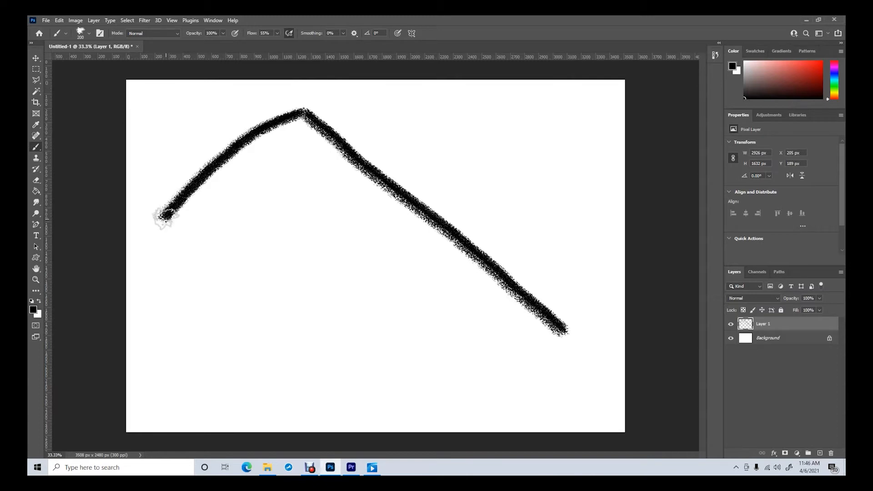
pyautogui.moveTo(163, 212)
pyautogui.mouseDown()
pyautogui.moveTo(216, 299)
pyautogui.moveTo(353, 402)
pyautogui.moveTo(474, 378)
pyautogui.moveTo(555, 340)
pyautogui.moveTo(569, 325)
pyautogui.mouseUp()
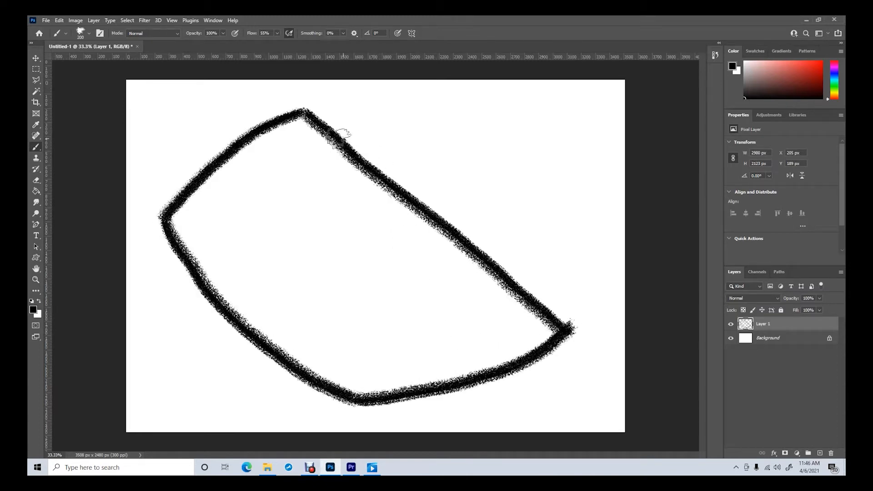
pyautogui.moveTo(328, 143)
pyautogui.mouseDown()
pyautogui.moveTo(308, 179)
pyautogui.moveTo(287, 164)
pyautogui.moveTo(297, 116)
pyautogui.moveTo(246, 158)
pyautogui.moveTo(248, 173)
pyautogui.moveTo(295, 117)
pyautogui.moveTo(454, 219)
pyautogui.moveTo(367, 152)
pyautogui.moveTo(313, 169)
pyautogui.moveTo(205, 268)
pyautogui.moveTo(294, 268)
pyautogui.moveTo(212, 285)
pyautogui.moveTo(402, 213)
pyautogui.moveTo(438, 221)
pyautogui.moveTo(419, 360)
pyautogui.moveTo(340, 377)
pyautogui.moveTo(363, 244)
pyautogui.moveTo(354, 376)
pyautogui.moveTo(471, 332)
pyautogui.moveTo(378, 281)
pyautogui.moveTo(493, 286)
pyautogui.moveTo(456, 295)
pyautogui.moveTo(410, 378)
pyautogui.moveTo(536, 354)
pyautogui.moveTo(502, 367)
pyautogui.mouseUp()
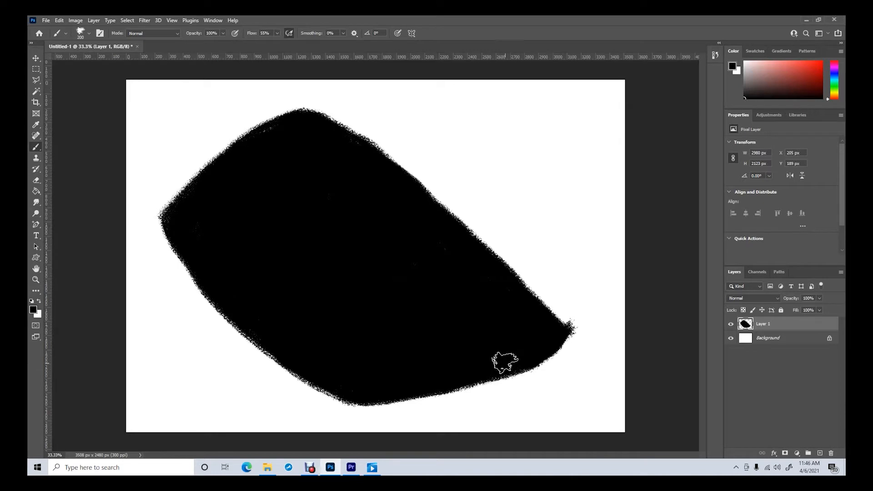
# - Define the black painted shape as a brush preset named "new"
pyautogui.click(59, 20)
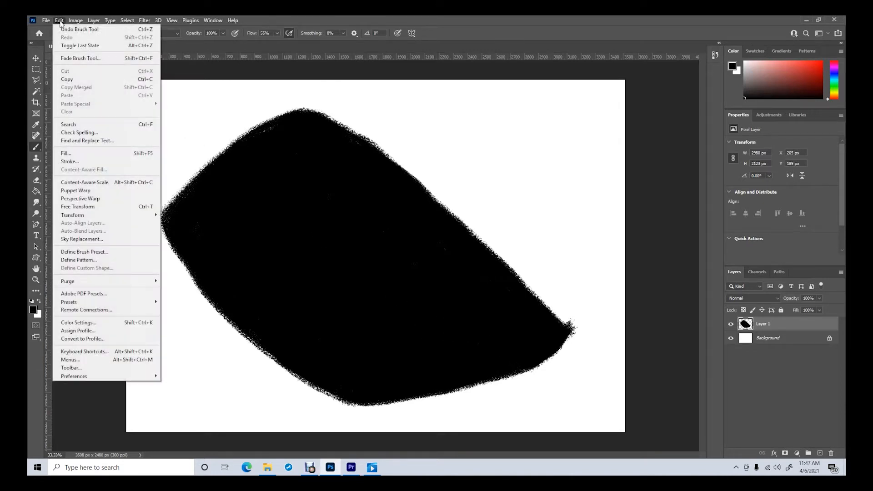
pyautogui.click(94, 253)
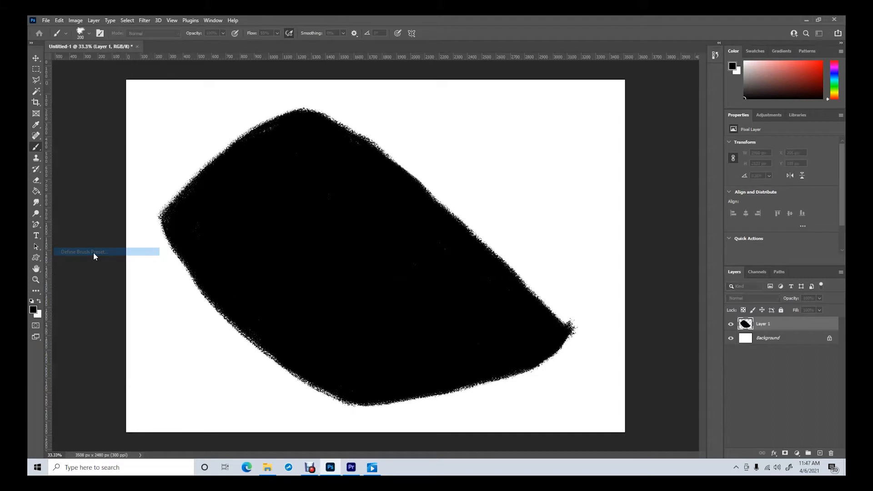
pyautogui.write('new')
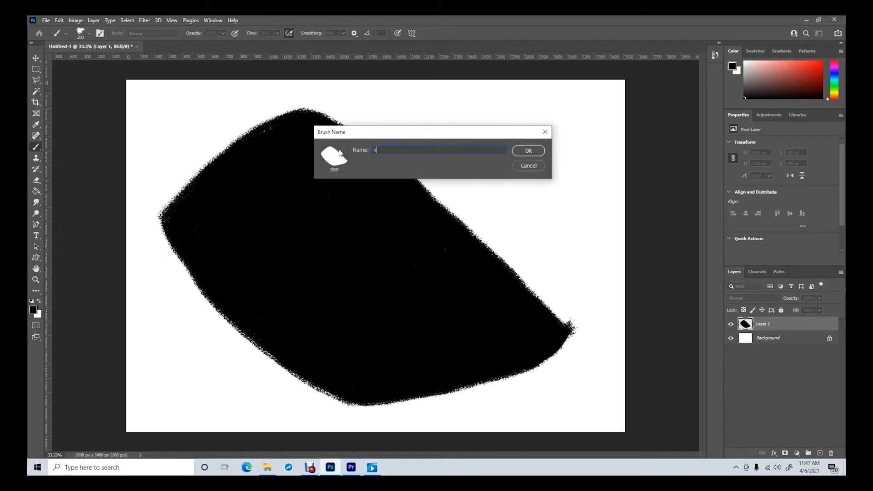
pyautogui.click(526, 150)
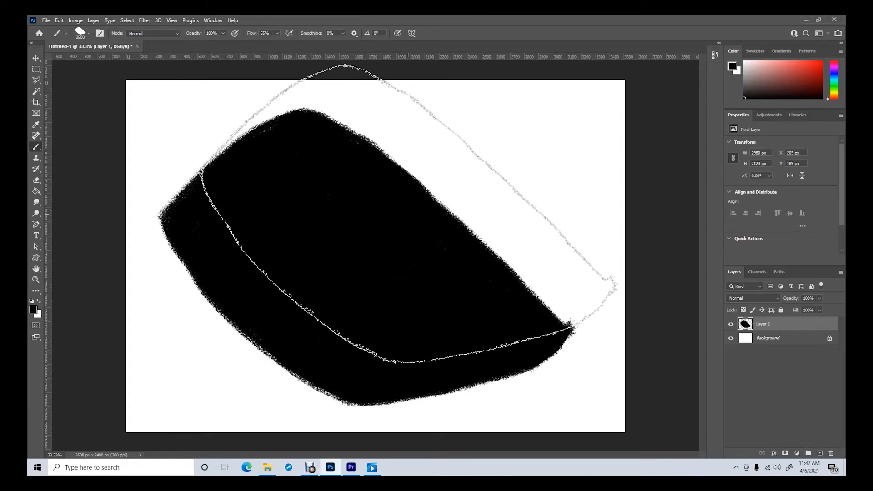
# - Reduce the size of the "new" brush to 200 px
pyautogui.press('[')
pyautogui.press('[')
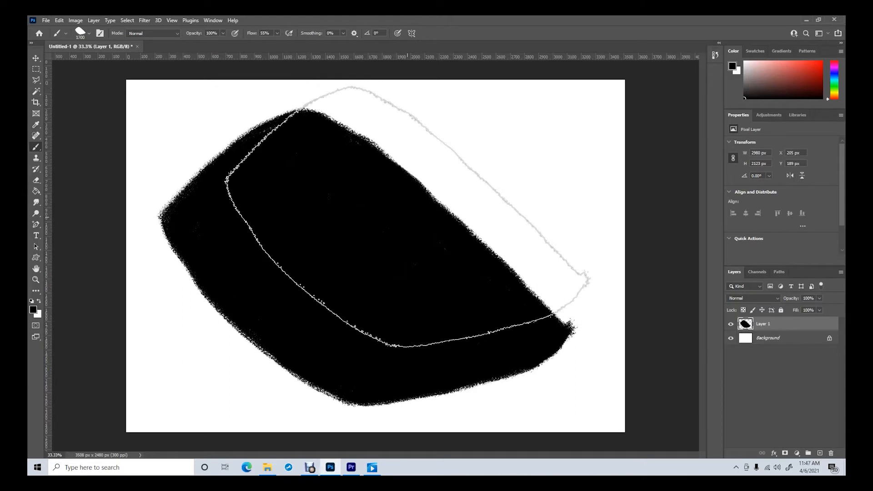
pyautogui.press('[')
pyautogui.press('[')
pyautogui.press('[')
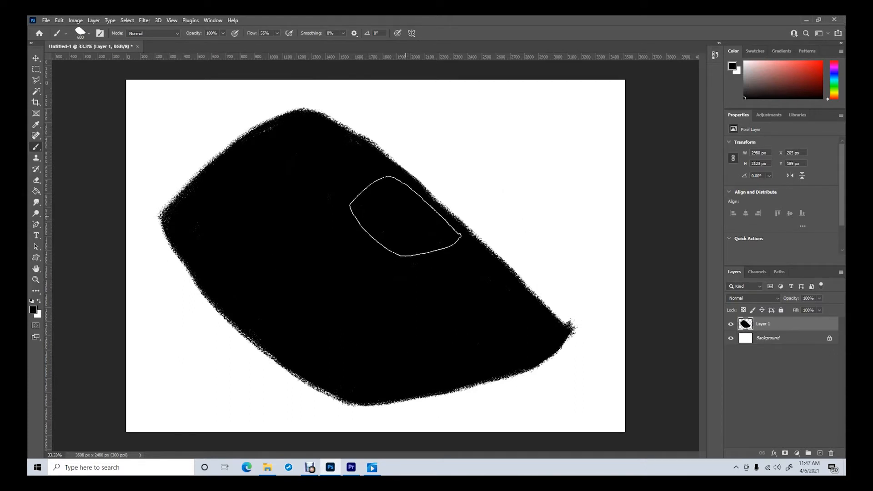
pyautogui.press('[')
pyautogui.press('[')
pyautogui.press('[')
pyautogui.press('[')
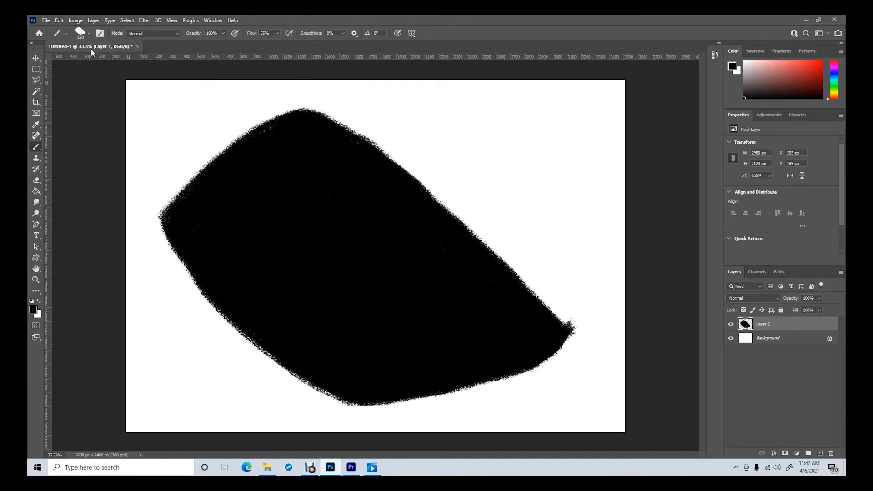
pyautogui.click(90, 33)
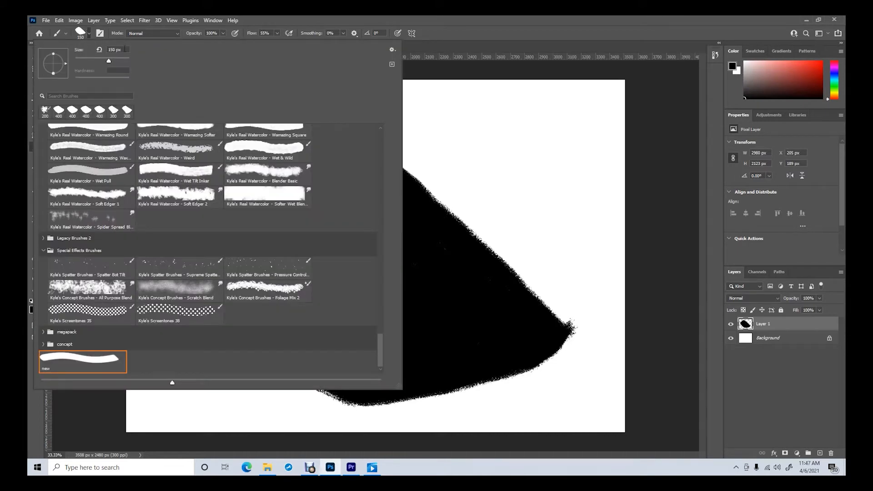
pyautogui.write('200')
pyautogui.click(403, 20)
# - Hide Layer 1 and add a new empty layer above it
pyautogui.click(730, 324)
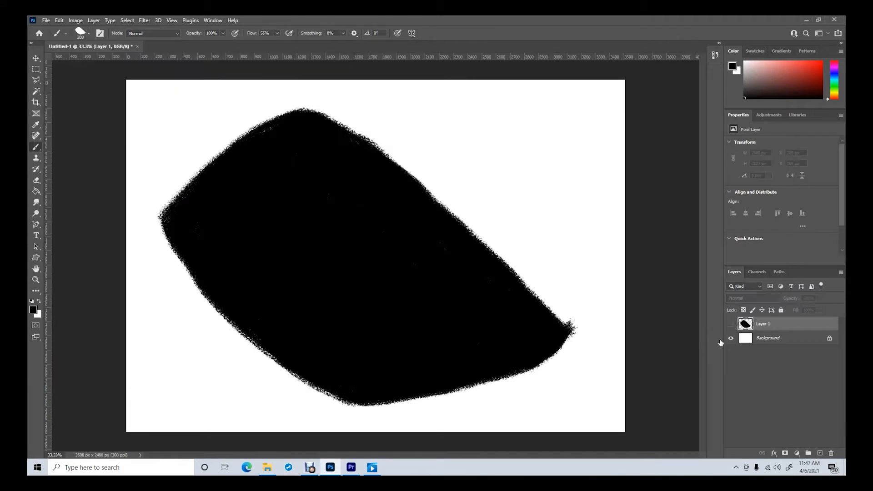
pyautogui.click(820, 453)
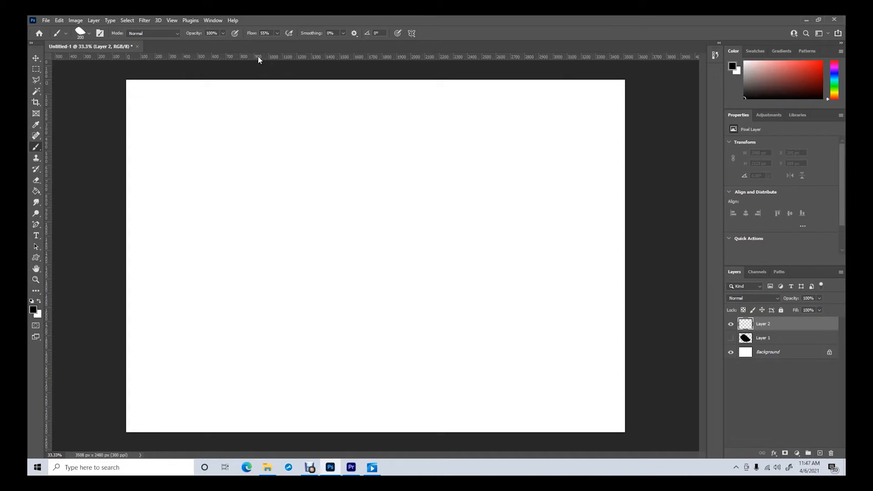
# - Enable Texture for the brush with the second Artists Brushes Canvas pattern and paint a short diagonal test stroke
pyautogui.click(216, 19)
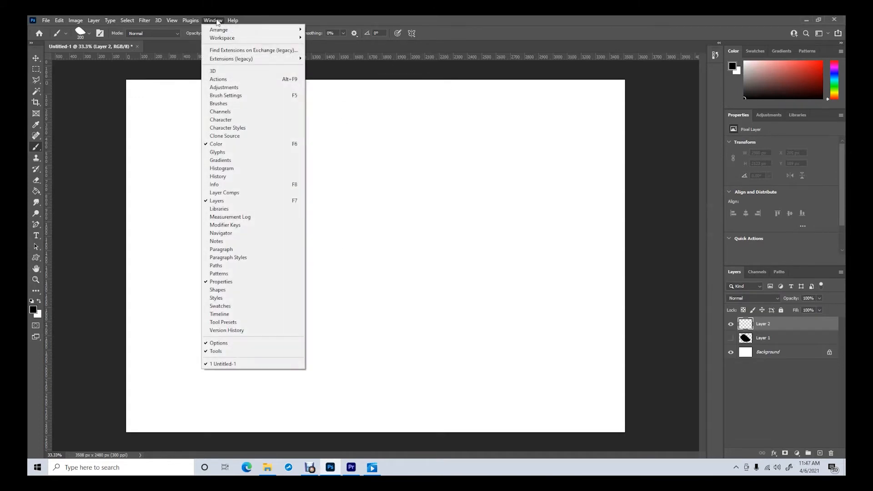
pyautogui.click(219, 95)
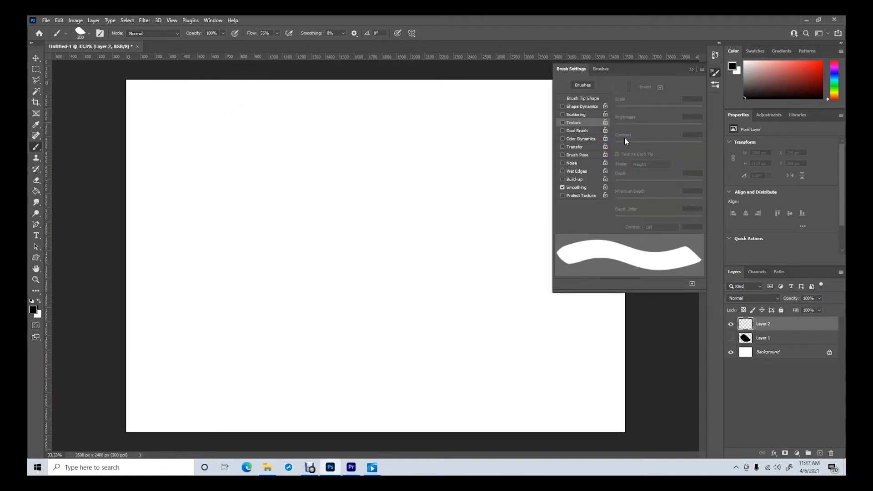
pyautogui.click(562, 123)
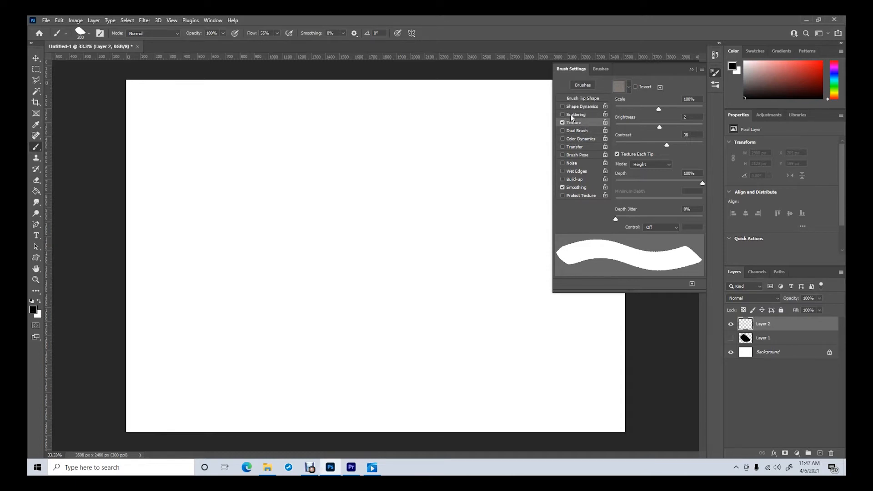
pyautogui.click(629, 87)
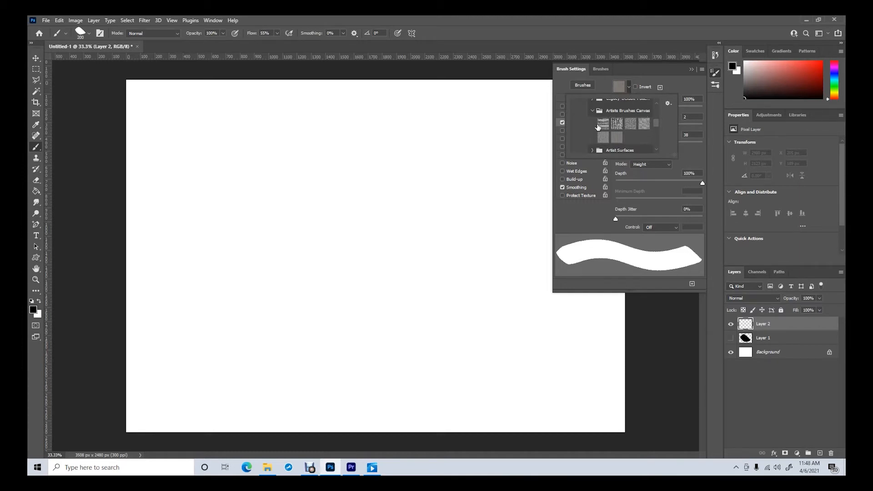
pyautogui.click(616, 122)
pyautogui.click(448, 142)
pyautogui.keyDown('shift'); pyautogui.click(397, 199); pyautogui.keyUp('shift')
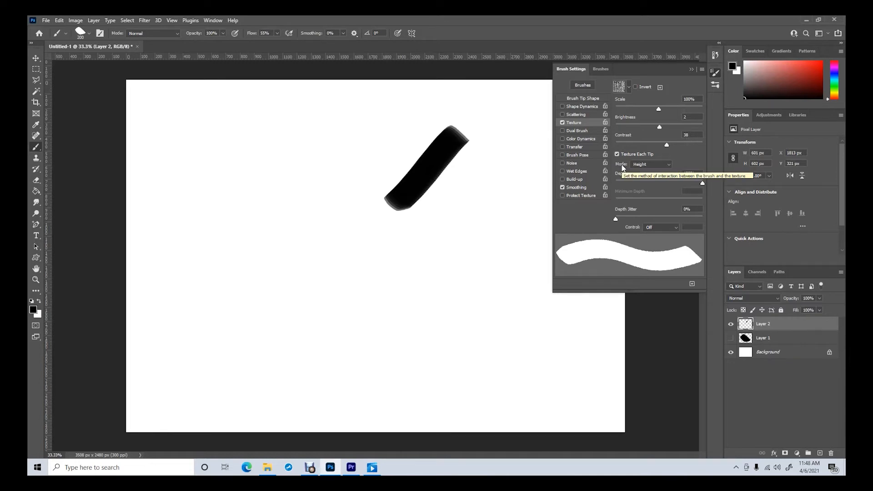
# - Set the brush texture mode to Multiply and paint a second diagonal test stroke beside the first
pyautogui.click(669, 166)
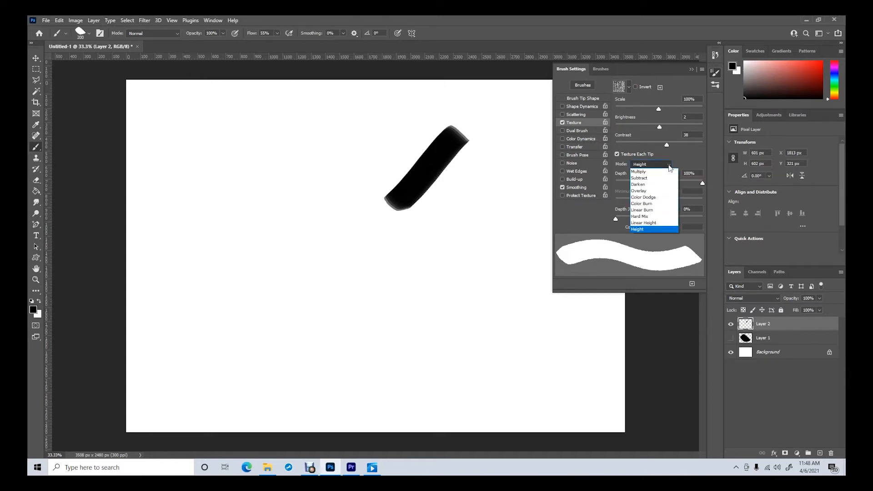
pyautogui.click(635, 164)
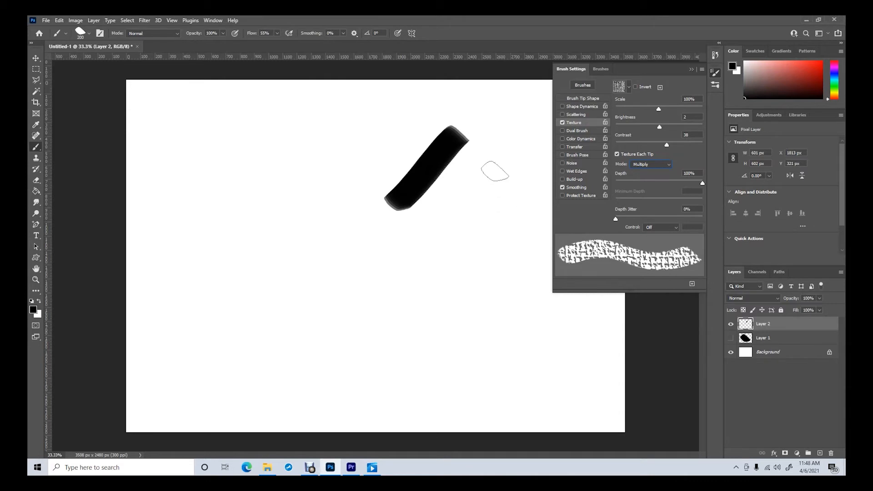
pyautogui.moveTo(516, 158); pyautogui.dragTo(432, 250)
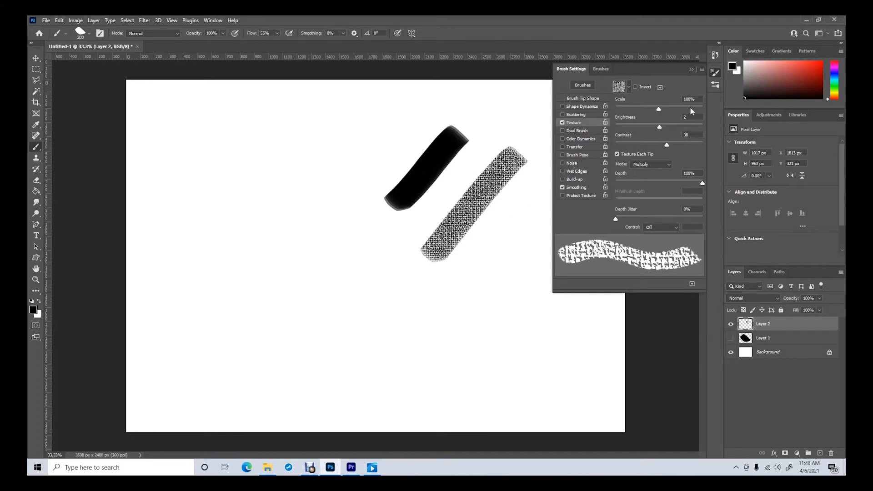
# - Set the brush texture scale to 300% and paint a third diagonal test stroke below the others
pyautogui.moveTo(695, 99); pyautogui.dragTo(670, 99)
pyautogui.write('300')
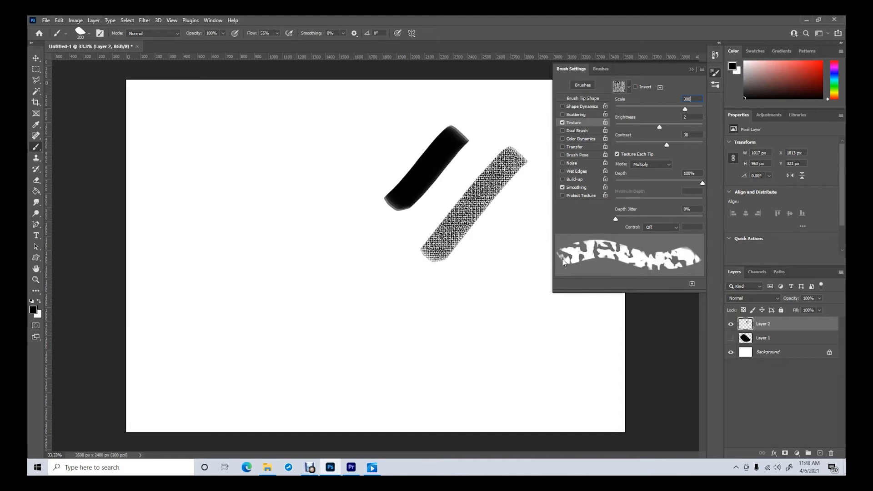
pyautogui.moveTo(527, 221); pyautogui.dragTo(440, 324)
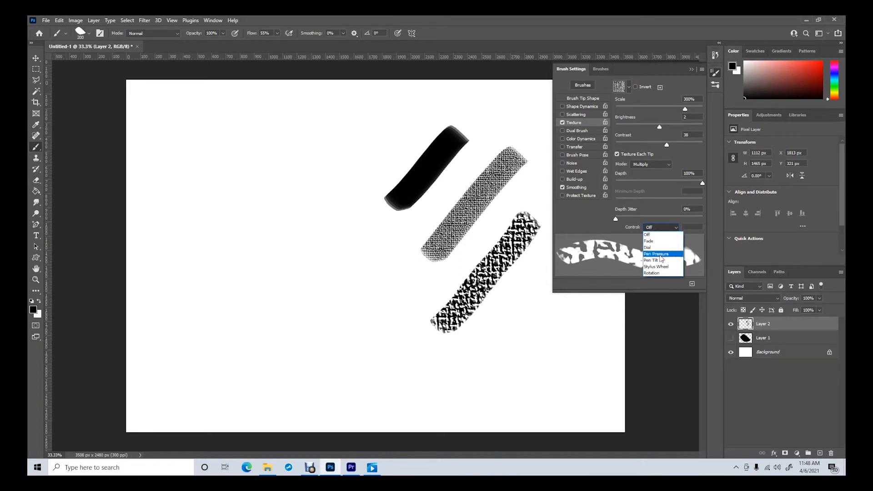
# - Leave the depth jitter control at Off and switch the brush texture to the first Artists Brushes Canvas pattern
pyautogui.click(594, 225)
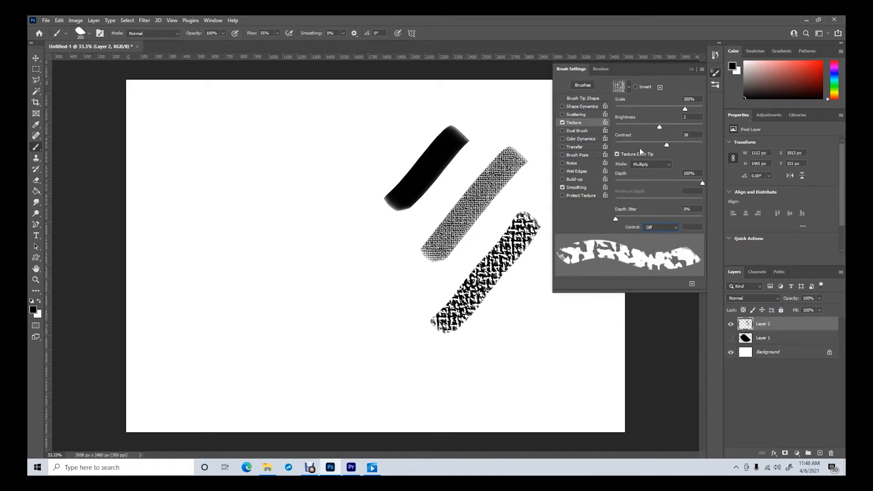
pyautogui.click(628, 87)
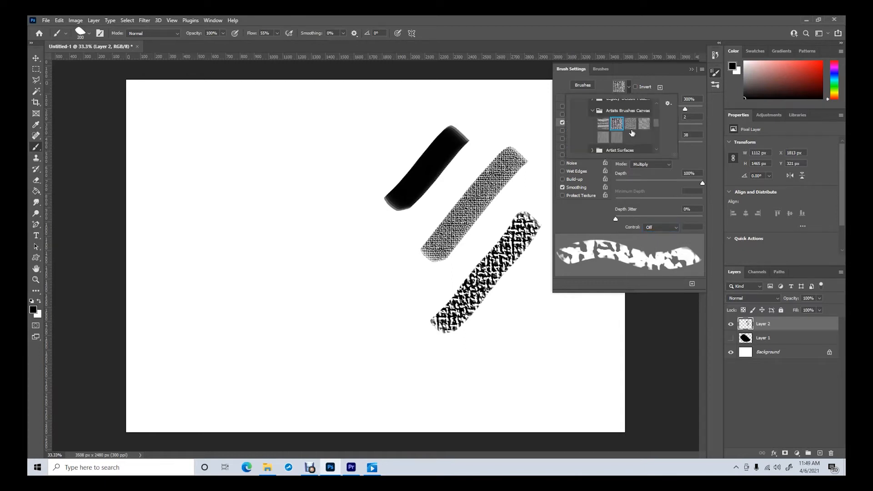
pyautogui.click(603, 126)
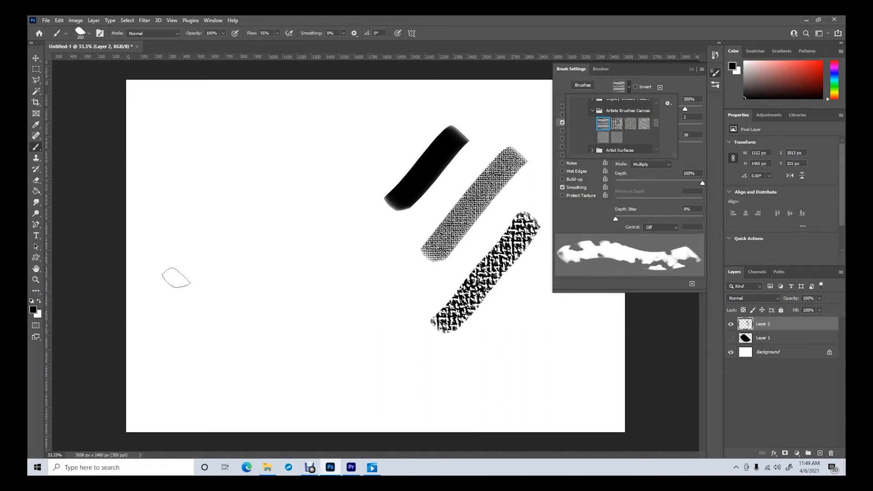
# - Set the foreground color to red d42525 and paint two crossing textured test strokes beside the black ones
pyautogui.click(34, 309)
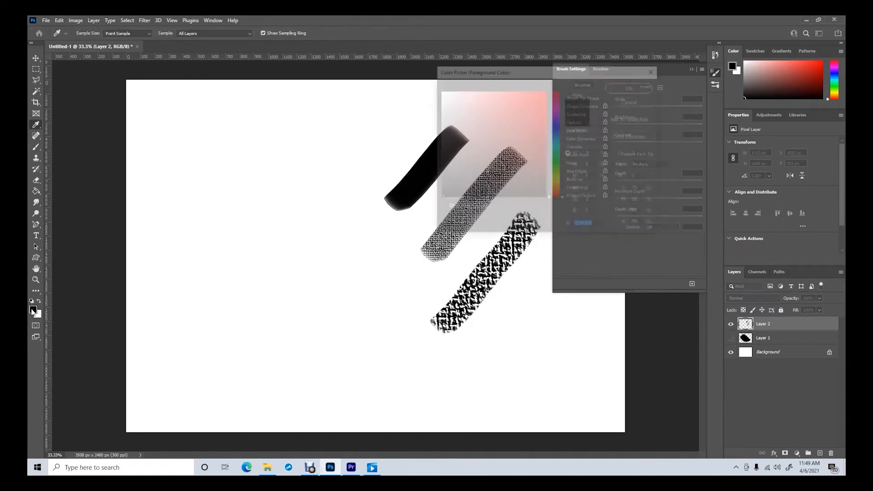
pyautogui.click(529, 108)
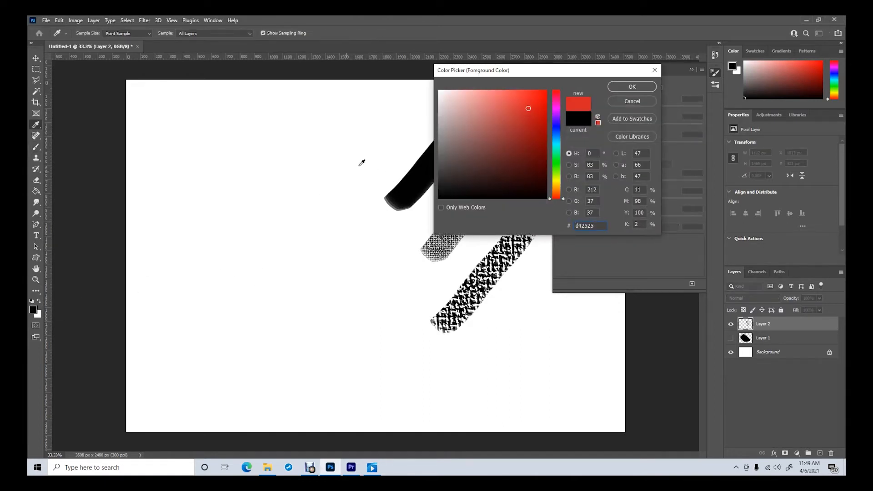
pyautogui.click(611, 87)
pyautogui.moveTo(354, 164); pyautogui.dragTo(251, 251)
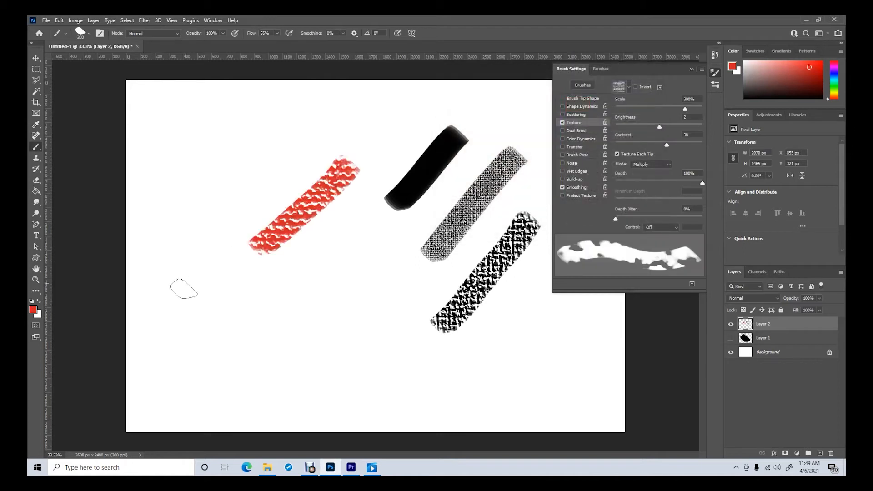
pyautogui.moveTo(281, 161)
pyautogui.mouseDown()
pyautogui.moveTo(336, 242)
pyautogui.moveTo(364, 263)
pyautogui.mouseUp()
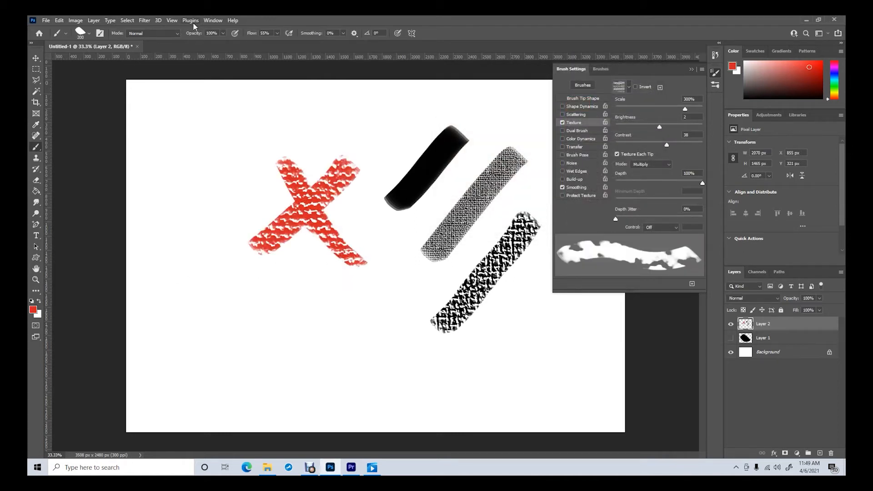
# - Lower the brush flow to 6% and paint overlapping star-shaped test strokes beside the red cross
pyautogui.click(277, 33)
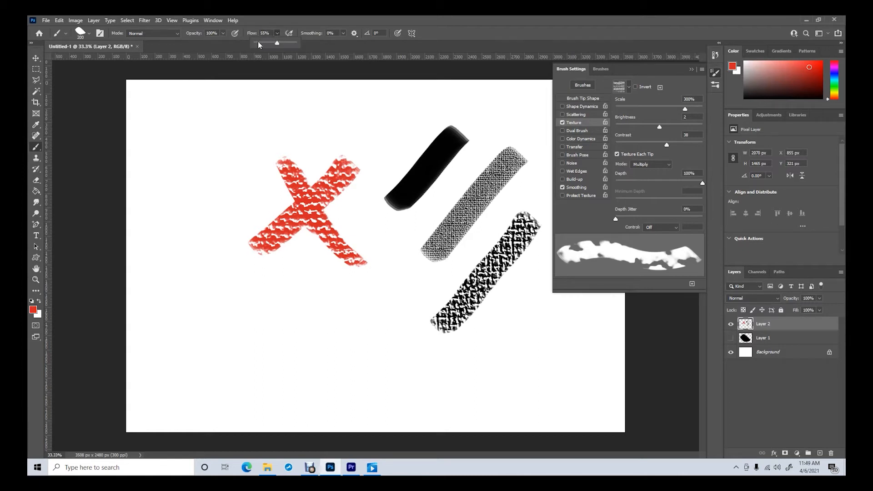
pyautogui.moveTo(268, 44); pyautogui.dragTo(257, 44)
pyautogui.moveTo(224, 111); pyautogui.dragTo(225, 219)
pyautogui.moveTo(268, 141); pyautogui.dragTo(162, 223)
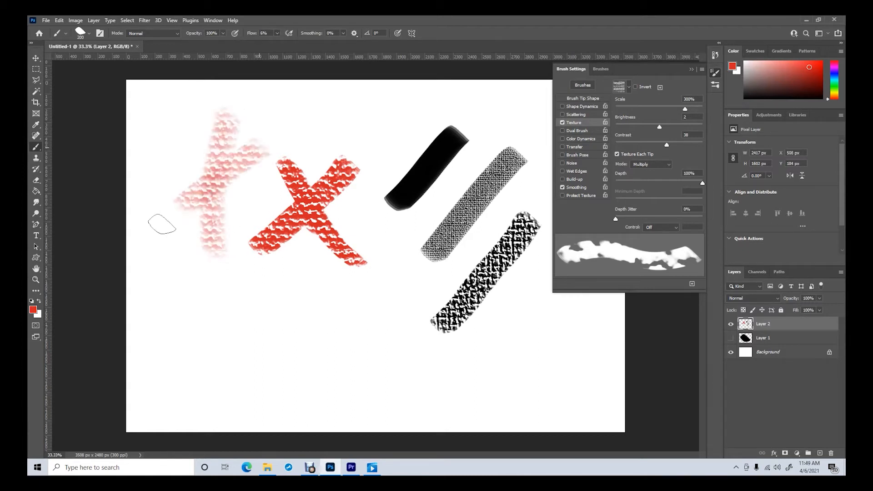
pyautogui.moveTo(155, 128)
pyautogui.mouseDown()
pyautogui.moveTo(230, 206)
pyautogui.moveTo(217, 184)
pyautogui.moveTo(268, 204)
pyautogui.moveTo(214, 207)
pyautogui.moveTo(257, 154)
pyautogui.mouseUp()
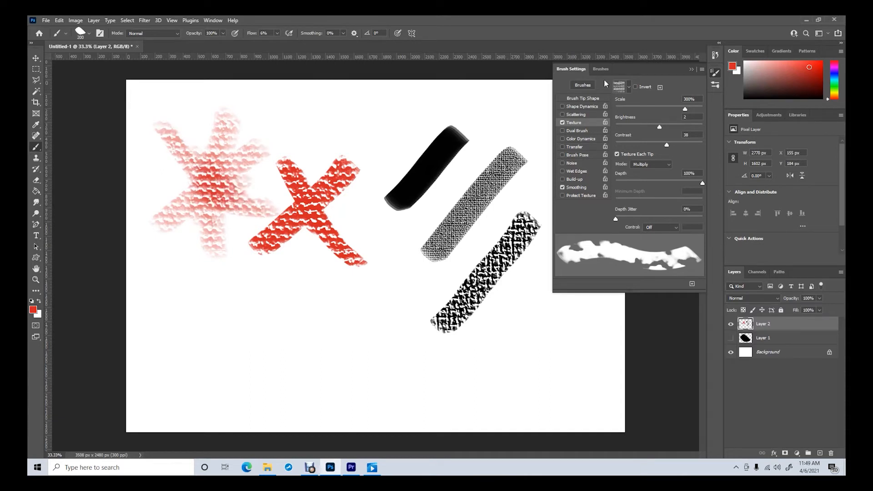
# - Switch the brush texture to the second Stone pattern in 2019 Patterns and paint a diagonal test stroke below the red cross
pyautogui.click(628, 86)
pyautogui.scroll(-3, 626, 121)
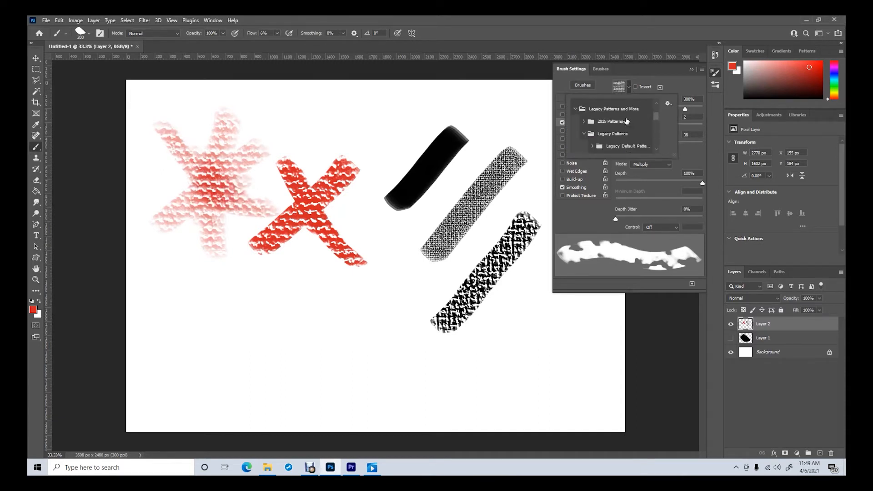
pyautogui.click(583, 121)
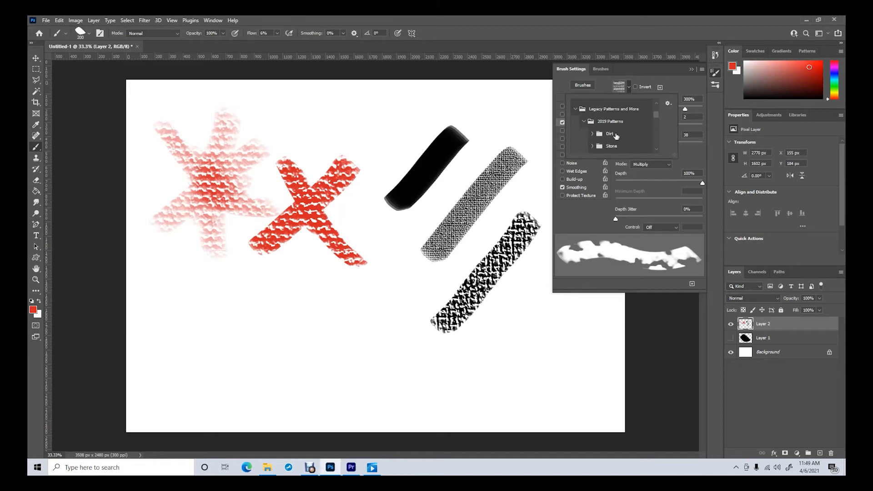
pyautogui.click(592, 146)
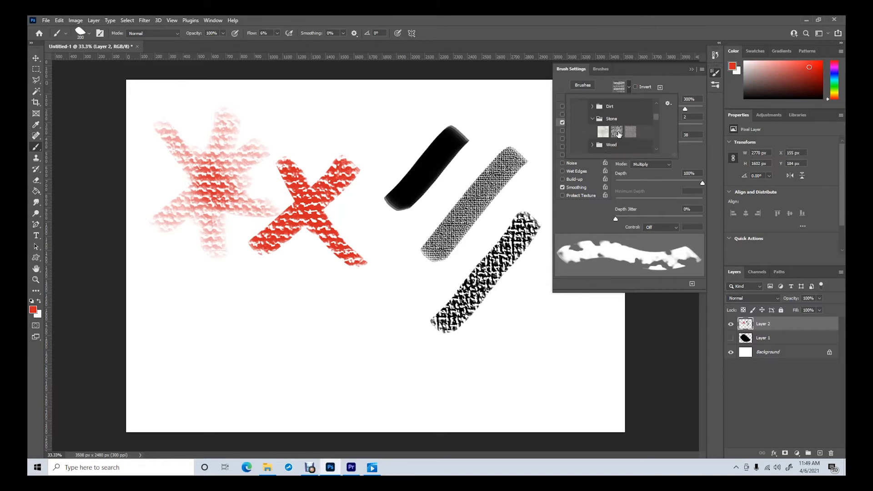
pyautogui.click(617, 131)
pyautogui.click(383, 291)
pyautogui.moveTo(377, 304)
pyautogui.mouseDown()
pyautogui.moveTo(286, 368)
pyautogui.moveTo(381, 304)
pyautogui.moveTo(307, 344)
pyautogui.moveTo(371, 272)
pyautogui.moveTo(253, 376)
pyautogui.moveTo(234, 363)
pyautogui.mouseUp()
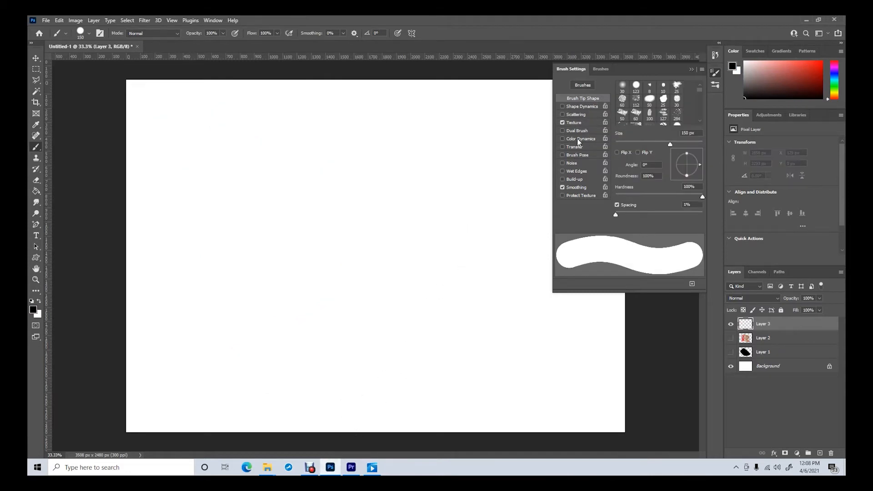
# - Disable Texture, show the Color Dynamics settings for the brush and set the foreground color to bright red fd0404
pyautogui.click(562, 122)
pyautogui.click(577, 138)
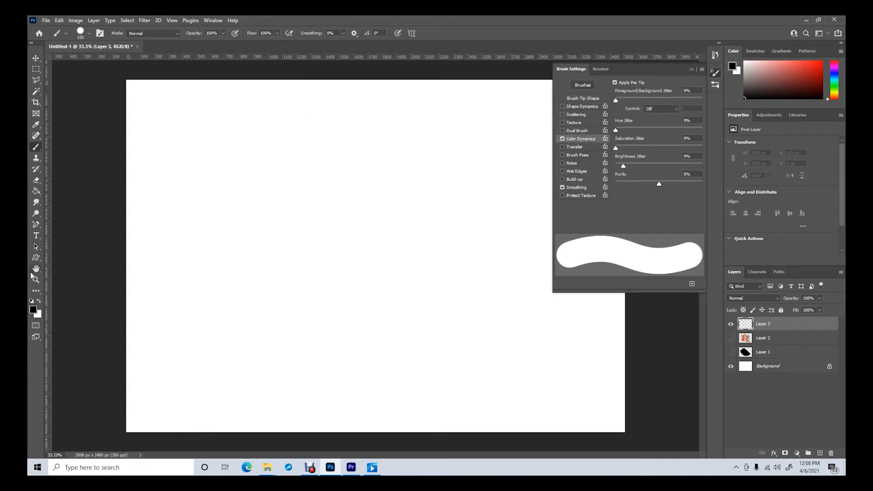
pyautogui.click(34, 311)
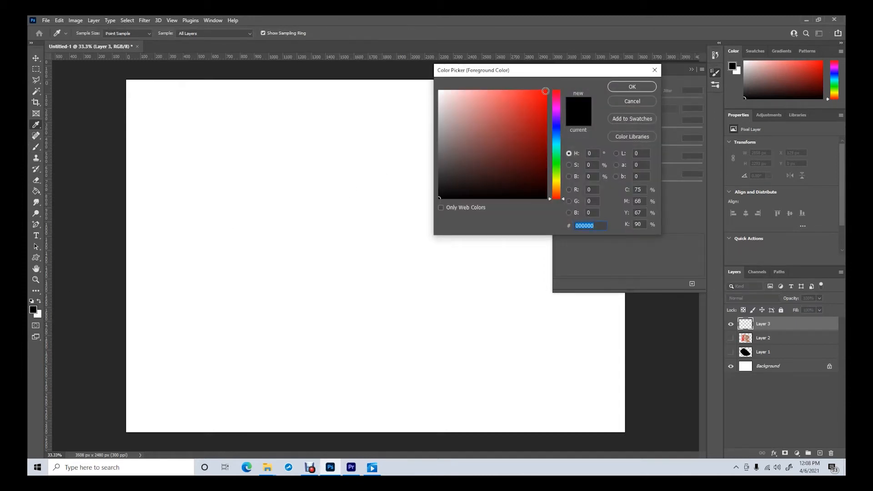
pyautogui.click(545, 91)
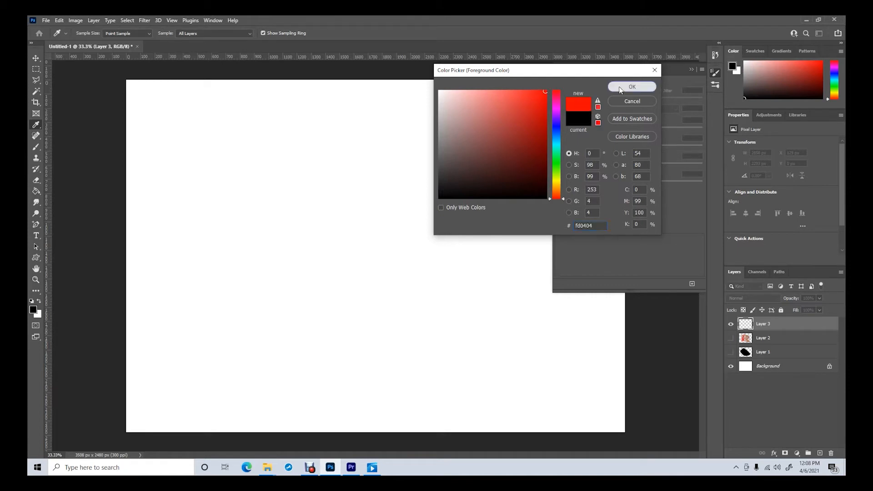
pyautogui.click(648, 87)
# - Set the background color to green 08ec18 and return to the Brush tool
pyautogui.click(40, 315)
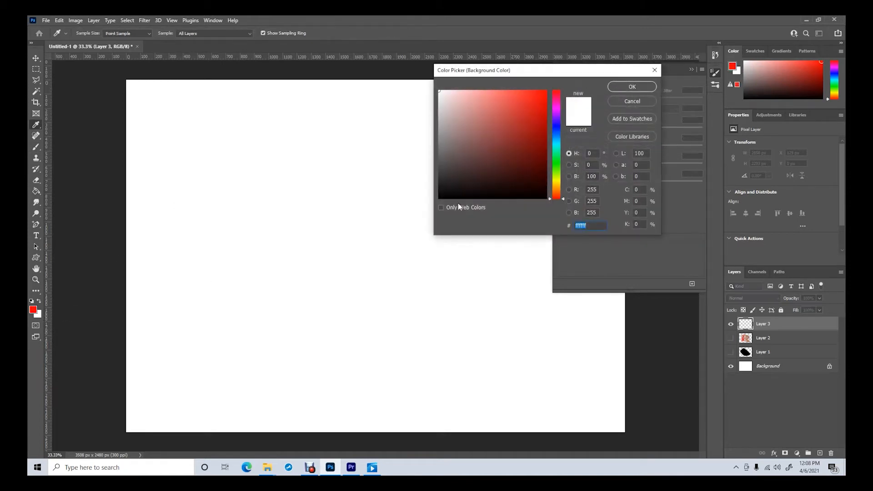
pyautogui.moveTo(559, 172); pyautogui.dragTo(558, 164)
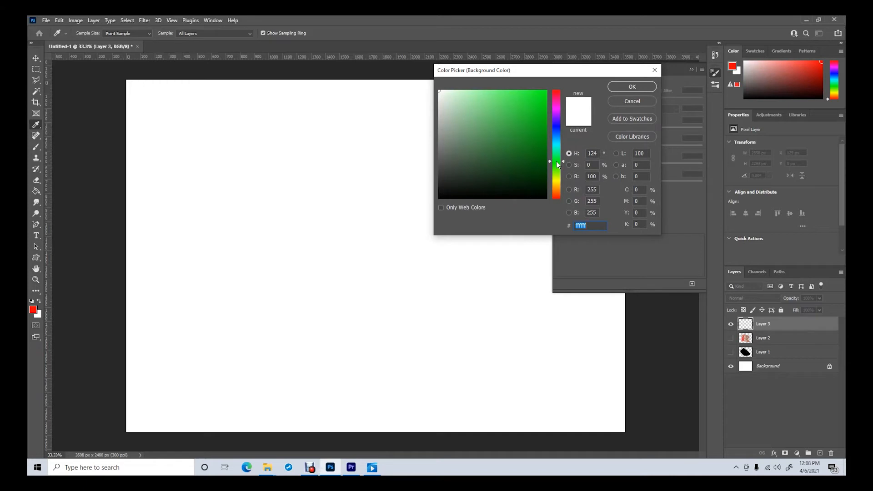
pyautogui.write('08ec18')
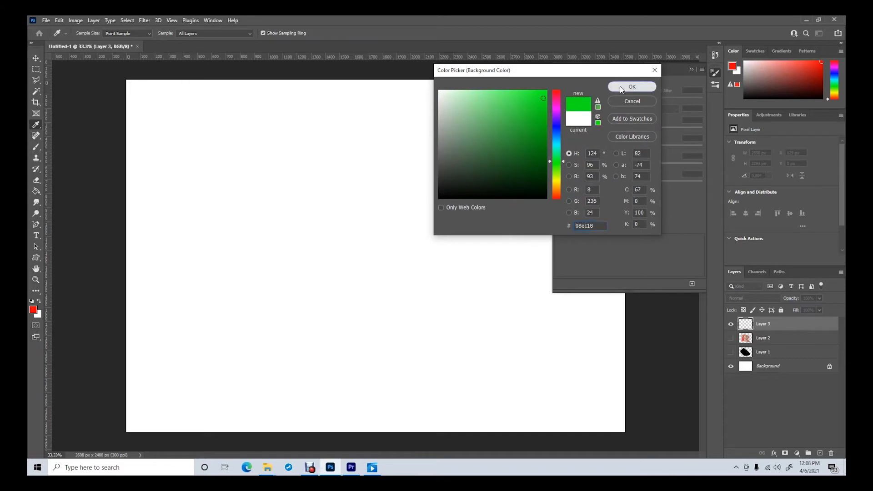
pyautogui.click(630, 87)
pyautogui.press('b')
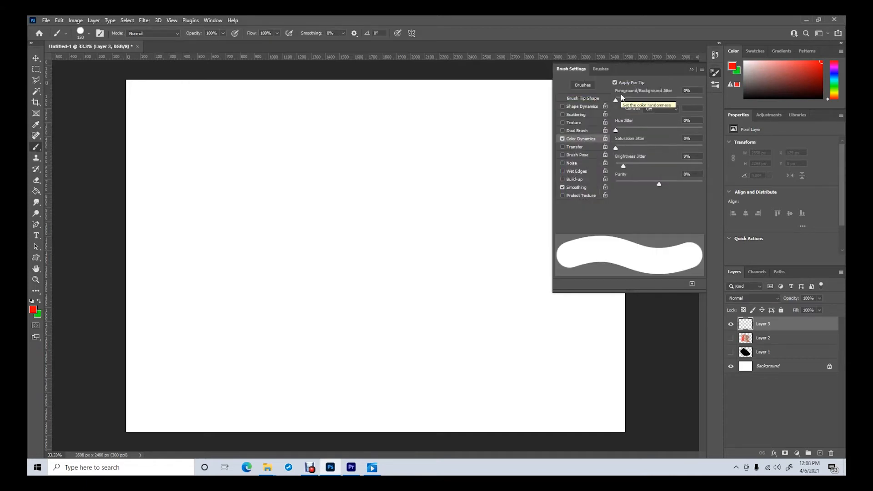
# - Set the brush tip spacing to 100% and paint two parallel diagonal dotted test strokes with Color Dynamics enabled
pyautogui.click(590, 99)
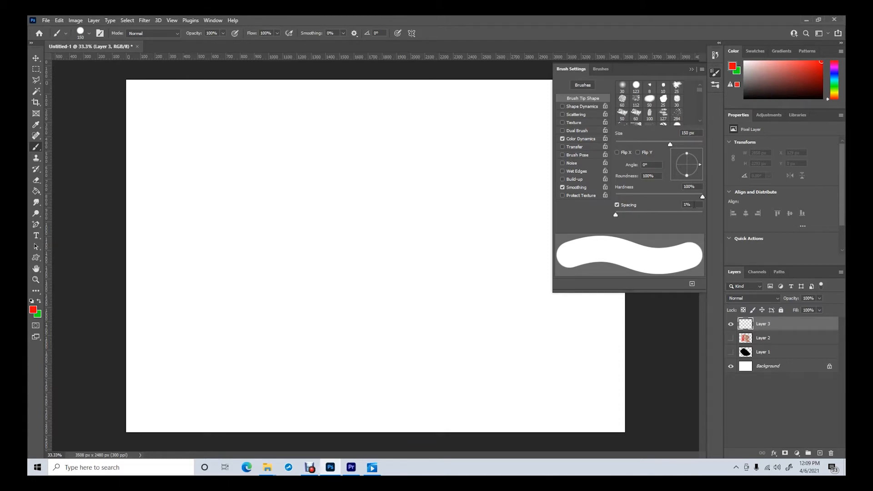
pyautogui.click(694, 204)
pyautogui.write('100')
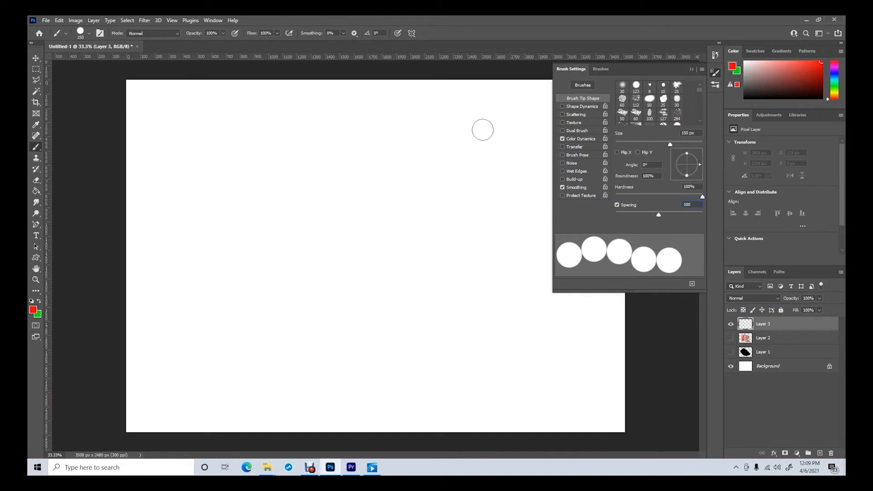
pyautogui.click(590, 138)
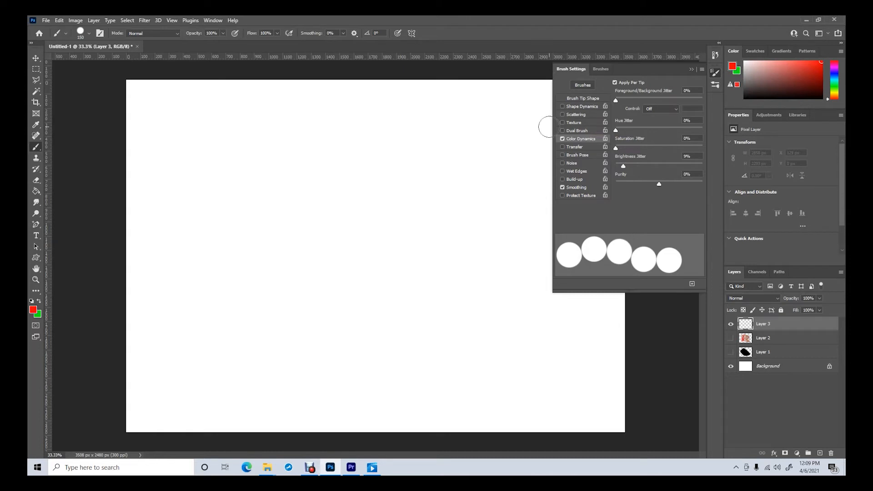
pyautogui.click(509, 123)
pyautogui.moveTo(504, 128); pyautogui.dragTo(284, 360)
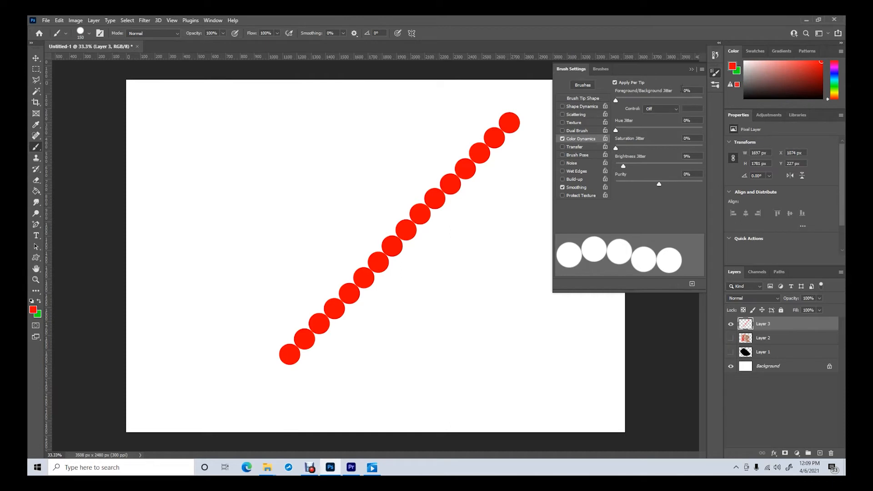
pyautogui.moveTo(532, 134); pyautogui.dragTo(518, 150)
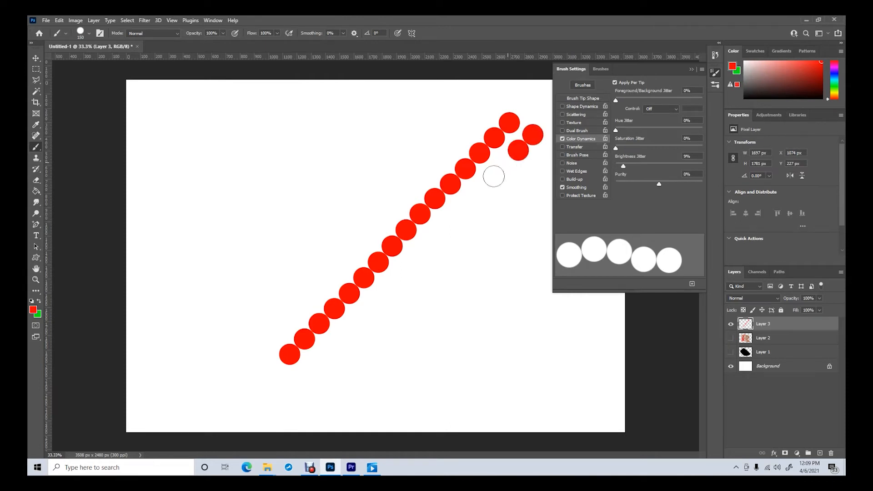
pyautogui.moveTo(494, 176); pyautogui.dragTo(428, 240)
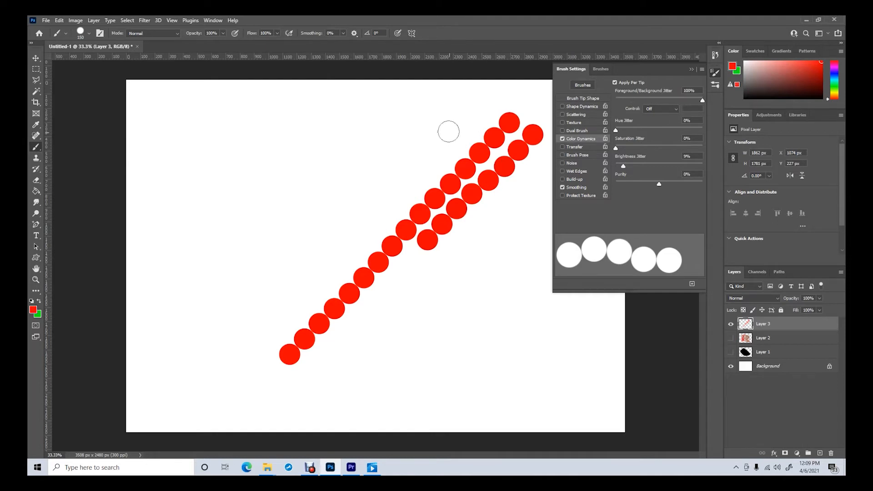
# - Compare foreground/background jitter by painting one dotted stroke at 100% and two steeper ones at 50%
pyautogui.moveTo(478, 100)
pyautogui.mouseDown()
pyautogui.moveTo(278, 255)
pyautogui.moveTo(169, 359)
pyautogui.mouseUp()
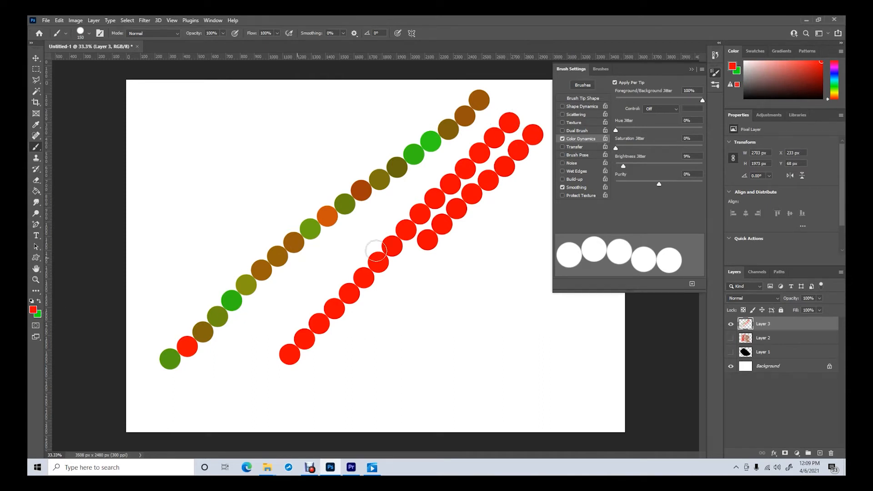
pyautogui.click(689, 91)
pyautogui.write('50')
pyautogui.moveTo(331, 107); pyautogui.dragTo(249, 373)
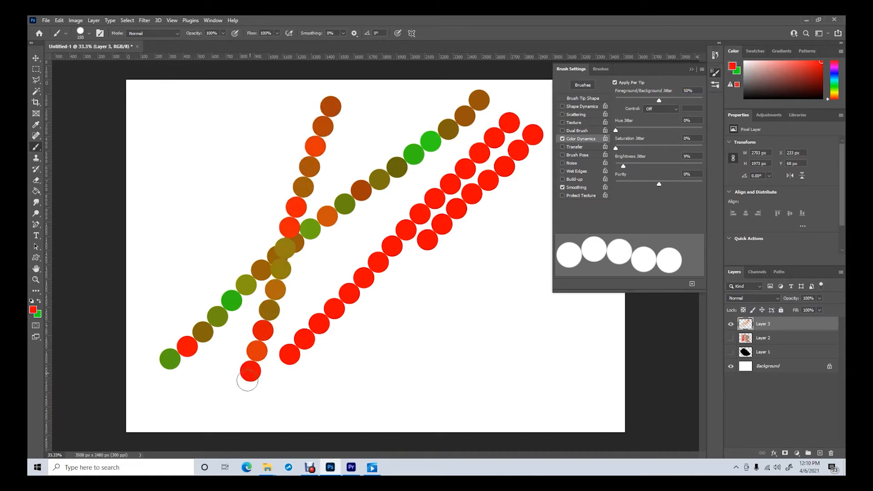
pyautogui.moveTo(278, 129)
pyautogui.mouseDown()
pyautogui.moveTo(246, 287)
pyautogui.moveTo(216, 376)
pyautogui.mouseUp()
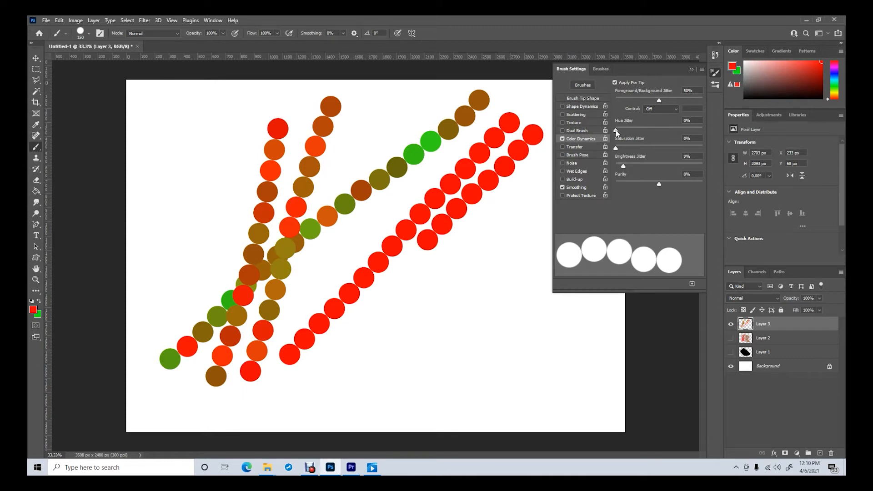
# - Set the hue jitter to 50% and paint a steep dotted test stroke beside the red diagonals
pyautogui.moveTo(616, 131); pyautogui.dragTo(624, 130)
pyautogui.moveTo(659, 131); pyautogui.dragTo(659, 130)
pyautogui.moveTo(522, 185); pyautogui.dragTo(472, 371)
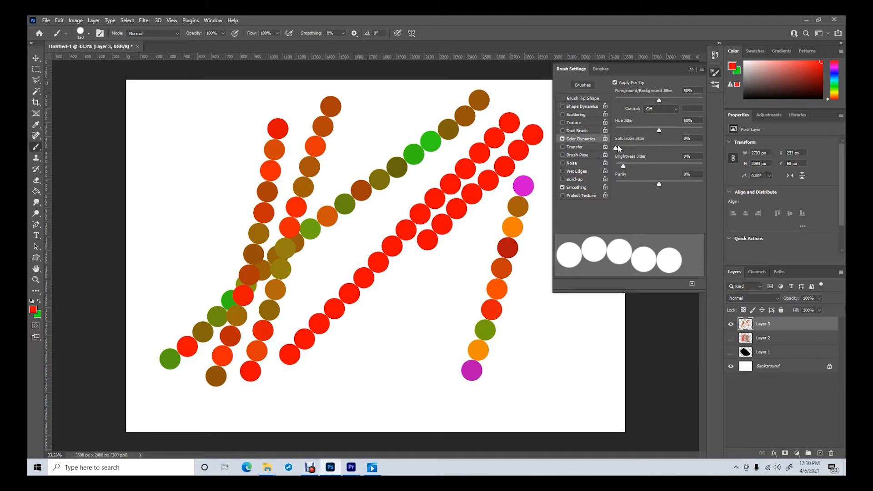
# - Raise the saturation jitter to around the middle of its range and paint another dotted test stroke
pyautogui.moveTo(617, 147); pyautogui.dragTo(657, 150)
pyautogui.moveTo(479, 228); pyautogui.dragTo(408, 365)
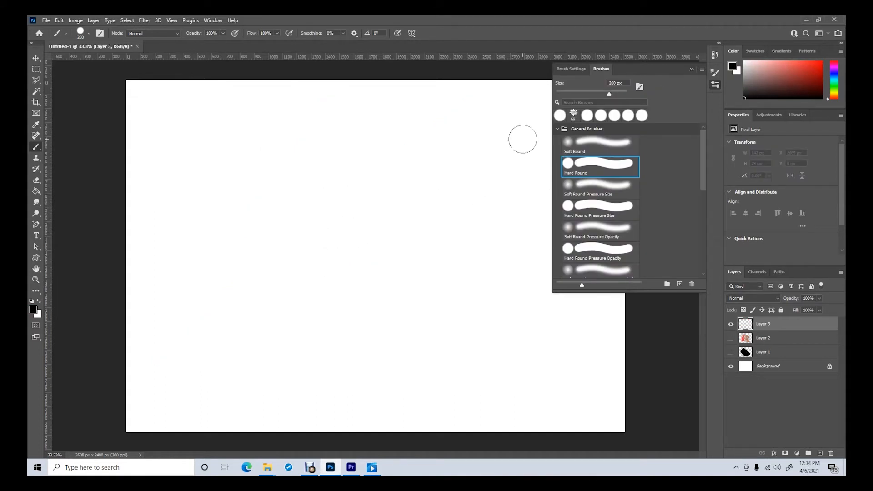
# - Review the Hard Round preset and its tip shape, and enable Dual Brush with the mode set to Multiply
pyautogui.click(573, 69)
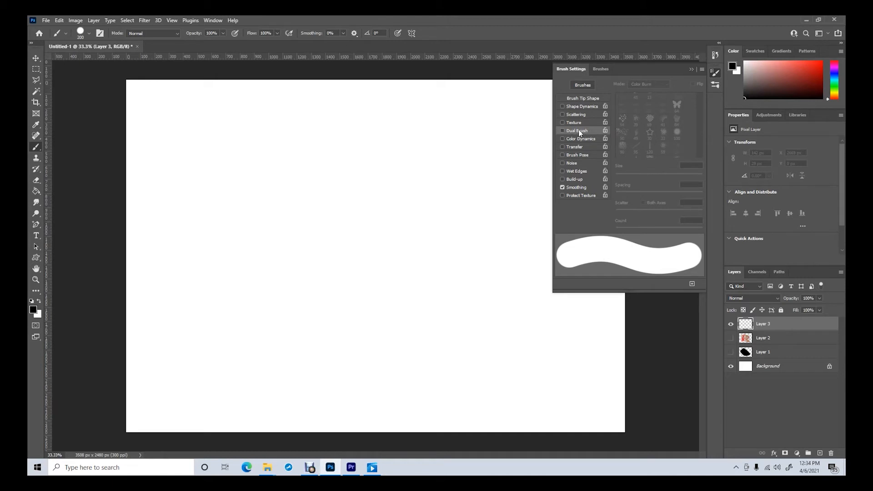
pyautogui.click(601, 69)
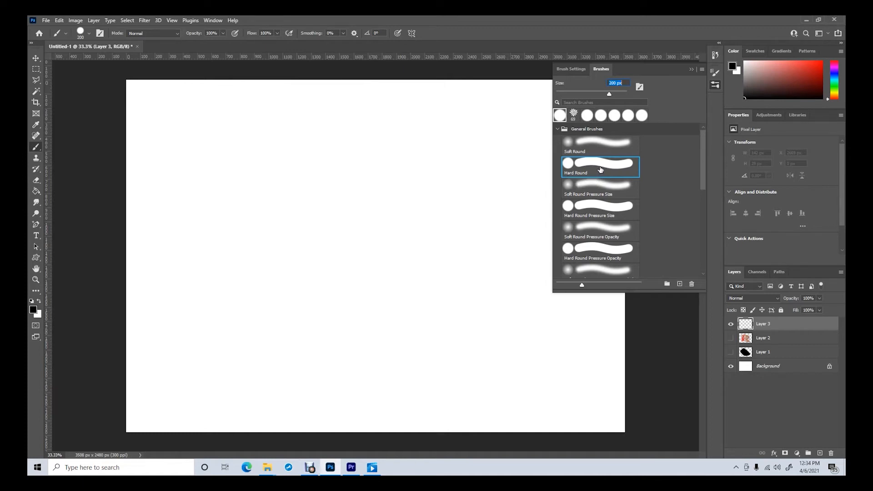
pyautogui.click(582, 69)
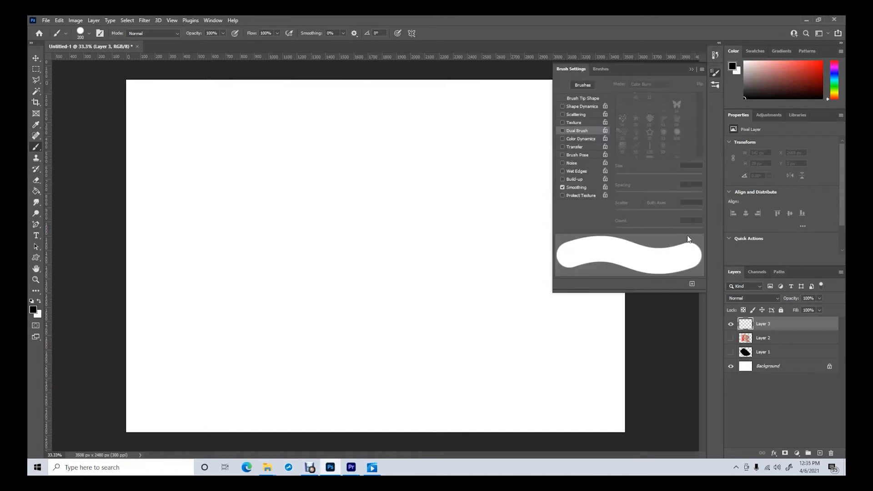
pyautogui.click(591, 99)
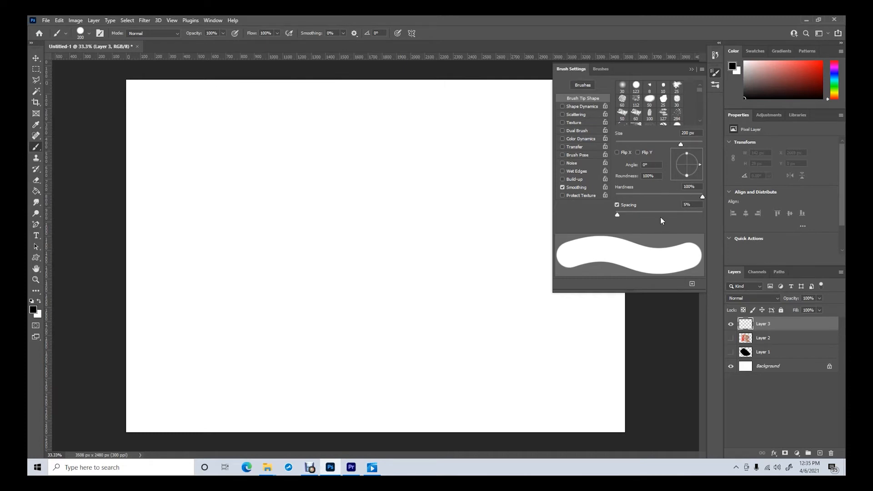
pyautogui.click(578, 130)
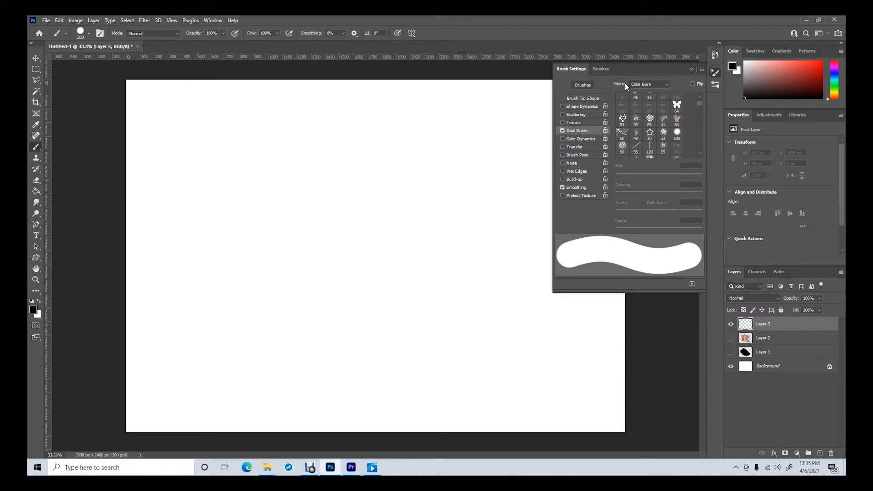
pyautogui.click(664, 85)
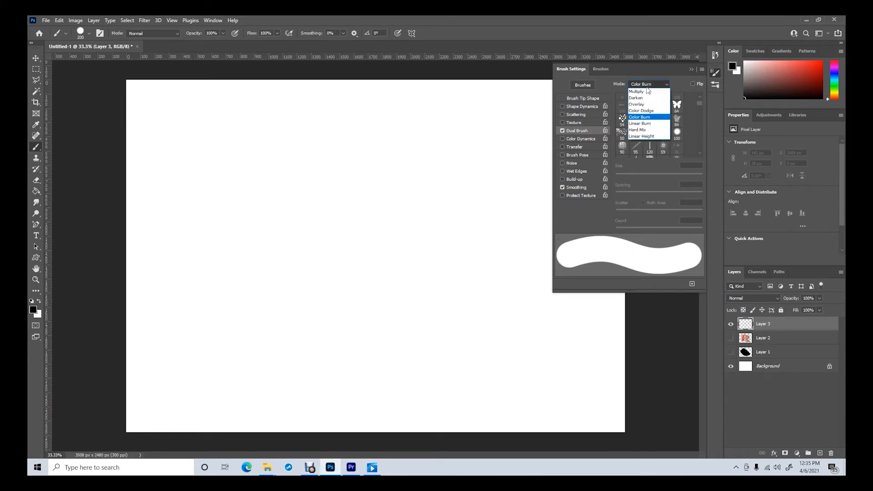
pyautogui.click(641, 92)
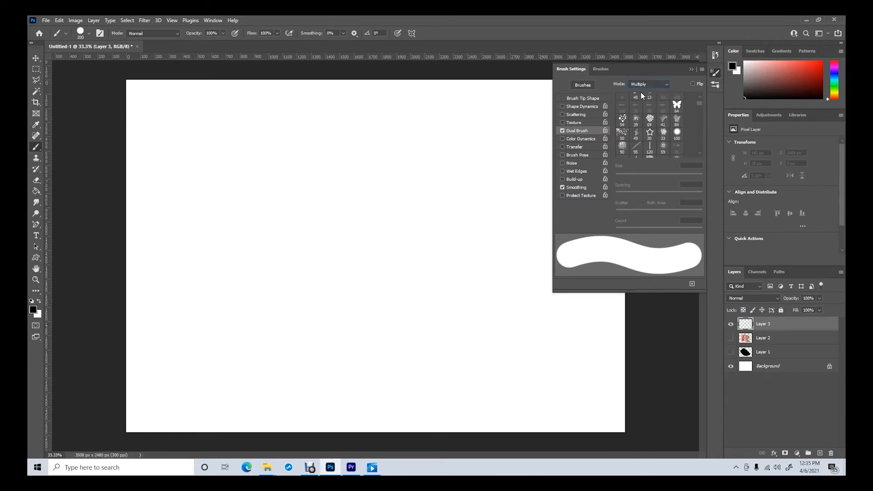
# - Use the star as the second tip at 100 px with 225% scatter, and paint a long looping test stroke
pyautogui.click(650, 134)
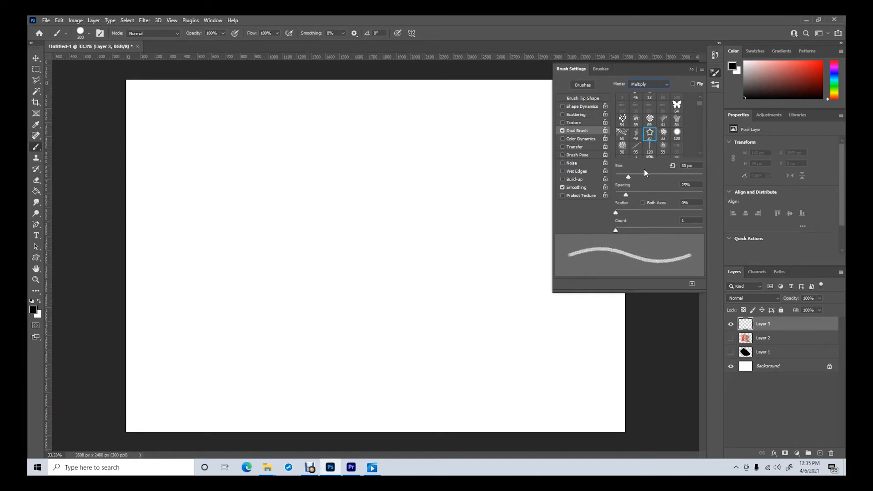
pyautogui.click(686, 165)
pyautogui.write('200')
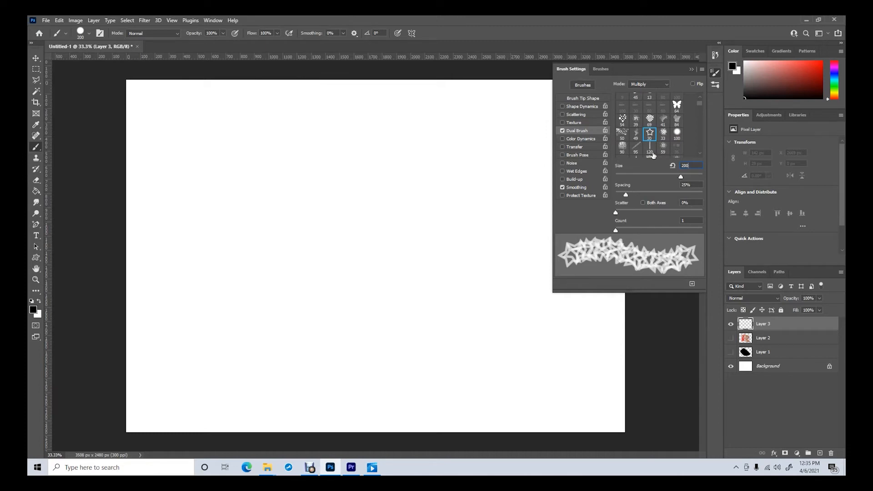
pyautogui.moveTo(690, 165); pyautogui.dragTo(668, 165)
pyautogui.write('100')
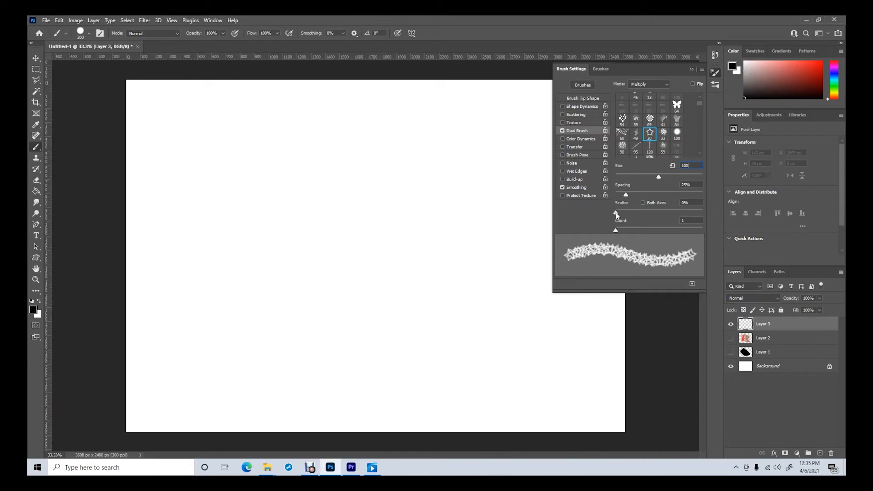
pyautogui.moveTo(616, 212); pyautogui.dragTo(635, 213)
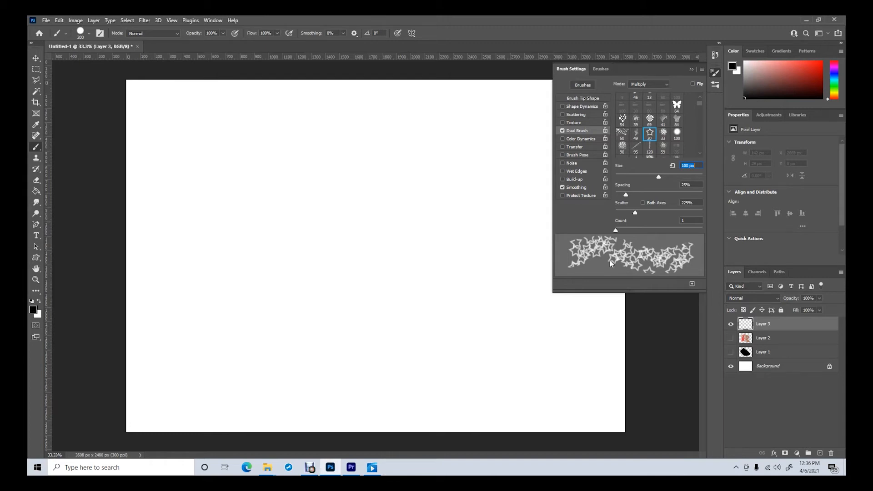
pyautogui.moveTo(471, 150)
pyautogui.mouseDown()
pyautogui.moveTo(426, 170)
pyautogui.moveTo(393, 231)
pyautogui.moveTo(364, 252)
pyautogui.moveTo(269, 217)
pyautogui.moveTo(260, 148)
pyautogui.moveTo(311, 136)
pyautogui.moveTo(318, 158)
pyautogui.moveTo(309, 177)
pyautogui.moveTo(246, 210)
pyautogui.moveTo(228, 236)
pyautogui.moveTo(225, 279)
pyautogui.moveTo(276, 318)
pyautogui.moveTo(305, 296)
pyautogui.moveTo(275, 278)
pyautogui.moveTo(259, 282)
pyautogui.moveTo(268, 297)
pyautogui.mouseUp()
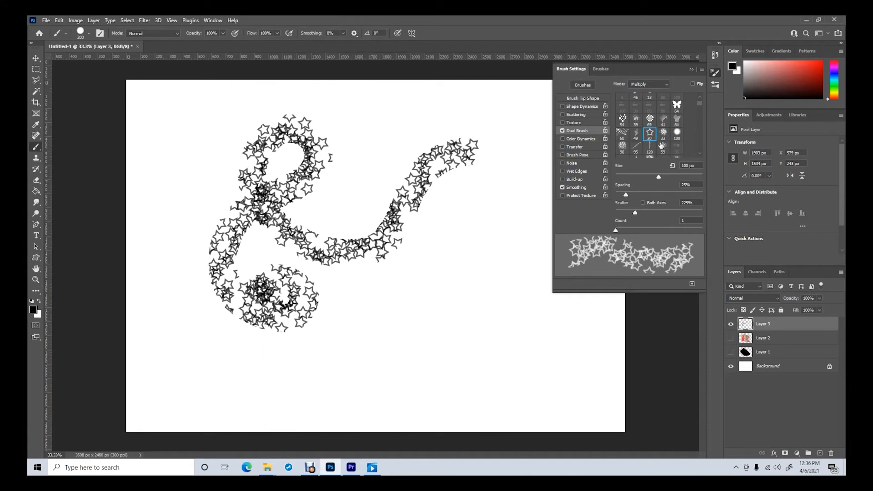
# - Switch the second tip to the 54 px speckled brush, enlarge it to about 77 px, and paint a short diagonal stroke
pyautogui.click(622, 120)
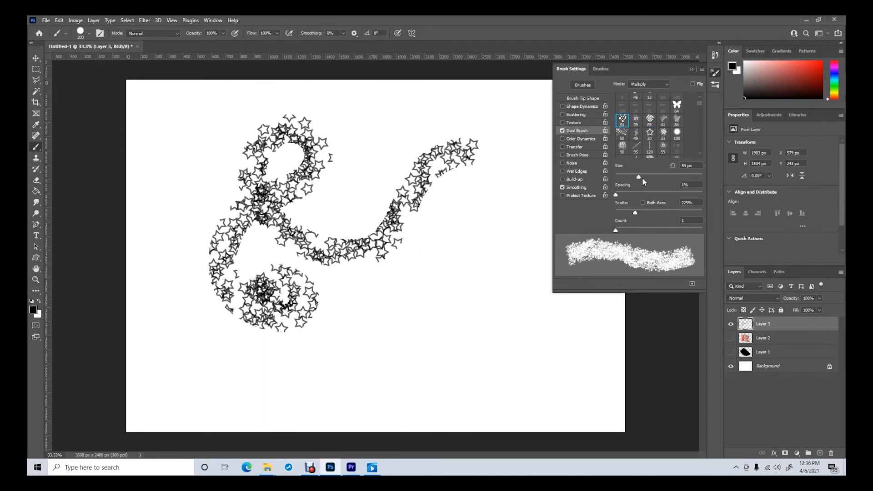
pyautogui.moveTo(639, 176)
pyautogui.mouseDown()
pyautogui.moveTo(670, 180)
pyautogui.moveTo(626, 175)
pyautogui.moveTo(649, 175)
pyautogui.mouseUp()
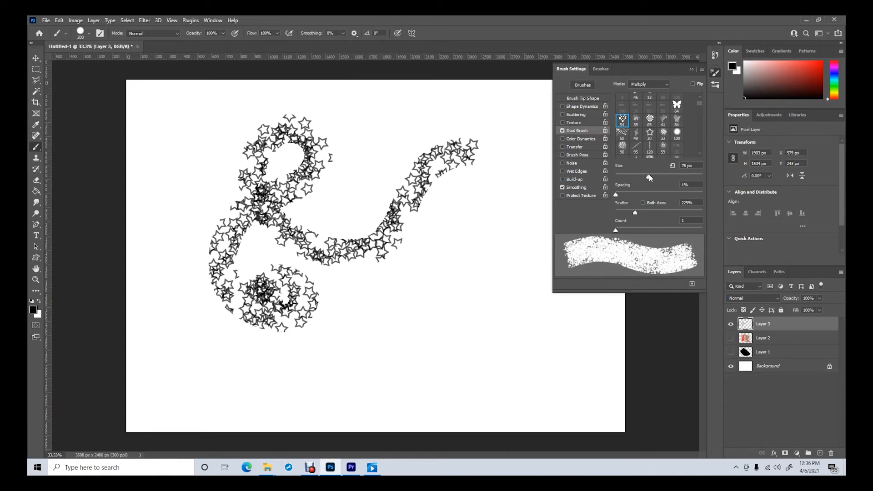
pyautogui.moveTo(527, 206); pyautogui.dragTo(434, 293)
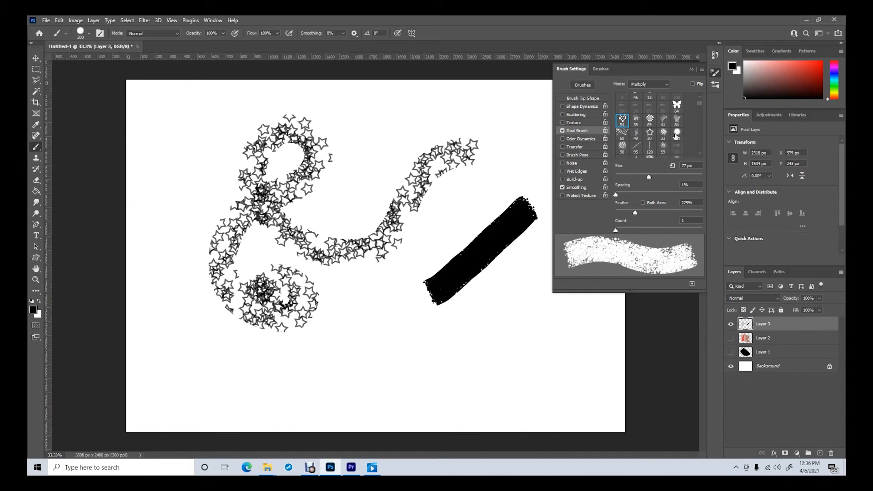
# - Switch the second tip to the butterfly at about 151 px, and paint strokes along the canvas's lower and left areas
pyautogui.click(677, 105)
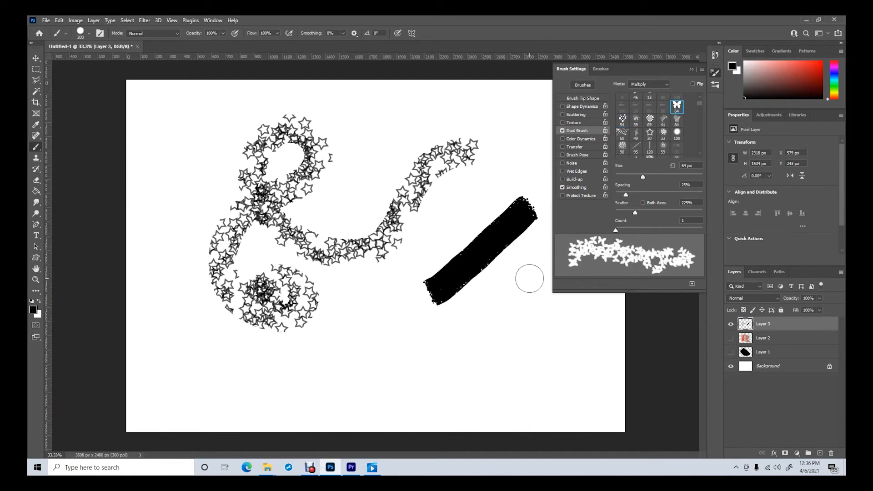
pyautogui.moveTo(643, 177); pyautogui.dragTo(670, 178)
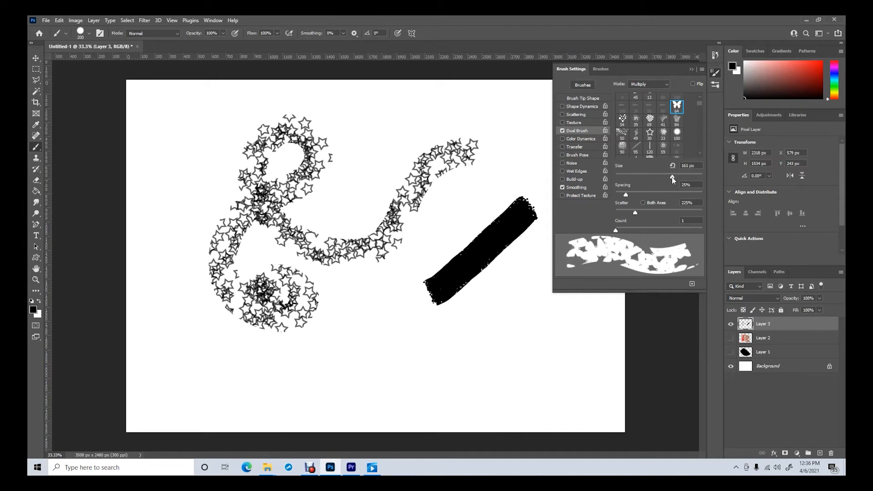
pyautogui.moveTo(535, 293)
pyautogui.mouseDown()
pyautogui.moveTo(453, 341)
pyautogui.moveTo(346, 356)
pyautogui.moveTo(193, 359)
pyautogui.mouseUp()
pyautogui.moveTo(182, 166)
pyautogui.mouseDown()
pyautogui.moveTo(170, 216)
pyautogui.moveTo(172, 280)
pyautogui.moveTo(218, 337)
pyautogui.mouseUp()
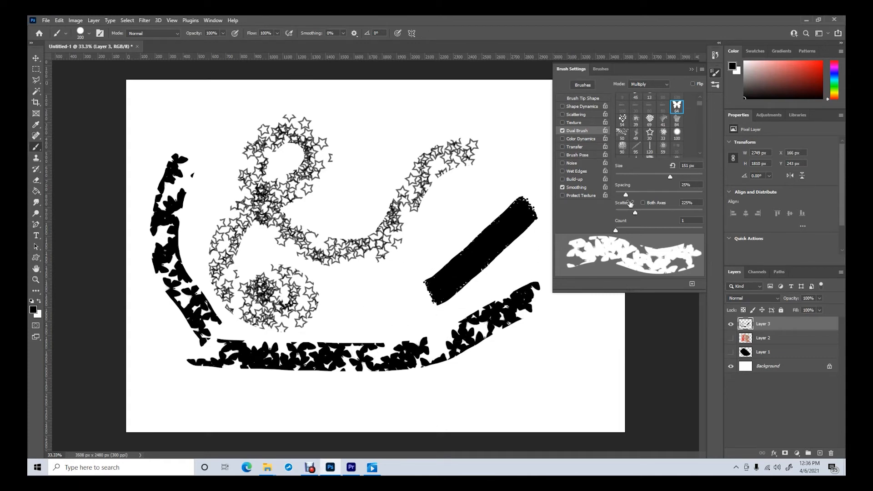
# - Set the butterfly tip's spacing to about 74% with scatter on both axes, and paint another test stroke
pyautogui.moveTo(627, 194); pyautogui.dragTo(648, 197)
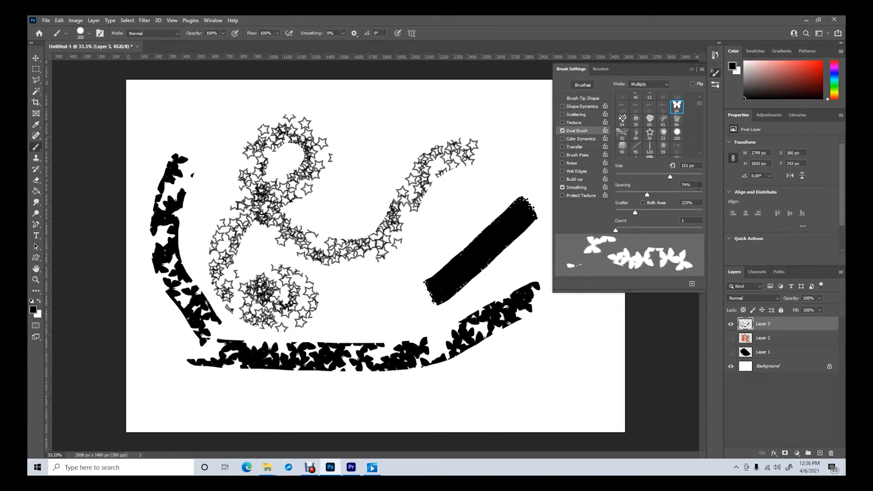
pyautogui.click(643, 202)
pyautogui.moveTo(580, 331)
pyautogui.mouseDown()
pyautogui.moveTo(528, 364)
pyautogui.moveTo(444, 382)
pyautogui.moveTo(389, 282)
pyautogui.moveTo(343, 278)
pyautogui.moveTo(460, 227)
pyautogui.moveTo(473, 198)
pyautogui.mouseUp()
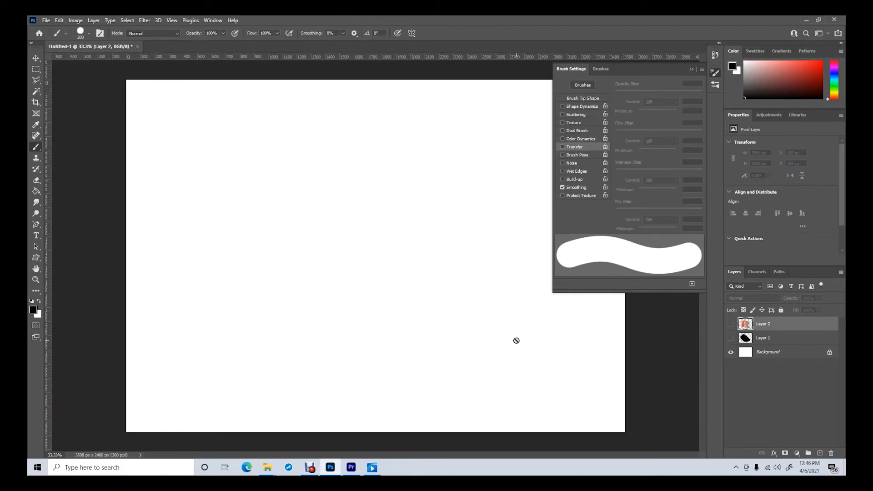
# - Turn on Transfer for the brush, and replace the hidden Layer 2 and Layer 1 with a new empty layer
pyautogui.click(562, 147)
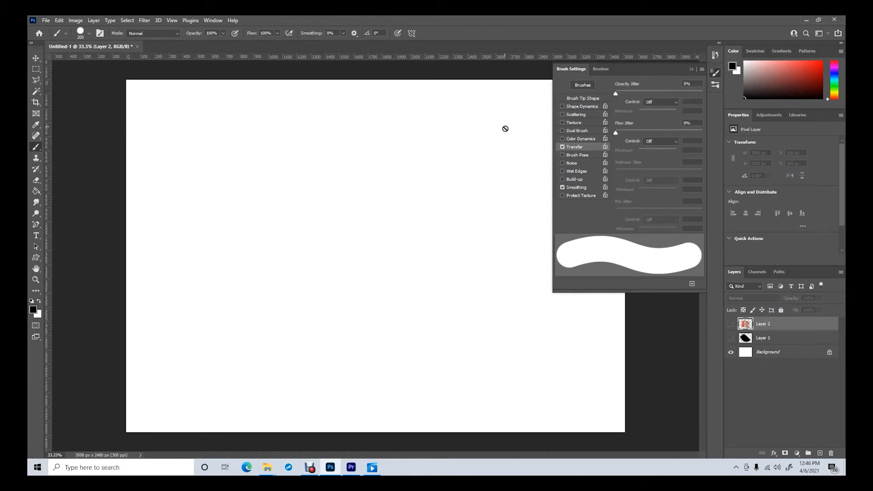
pyautogui.click(820, 453)
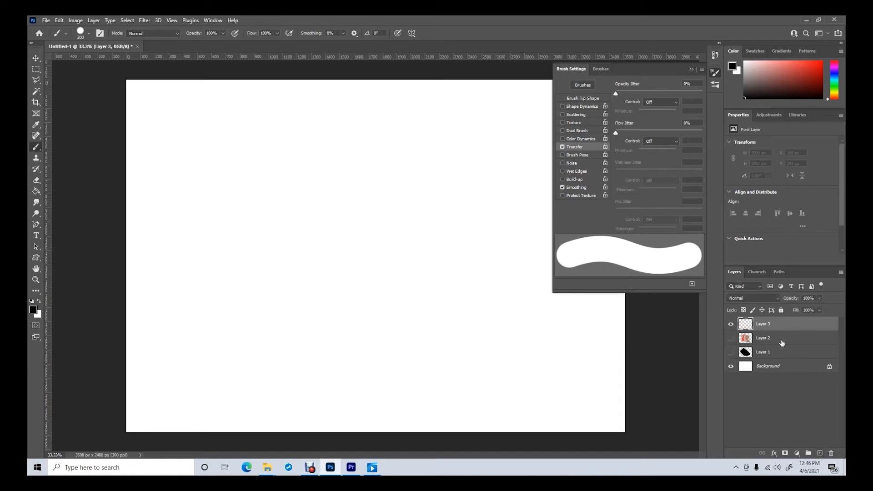
pyautogui.moveTo(781, 342); pyautogui.dragTo(830, 453)
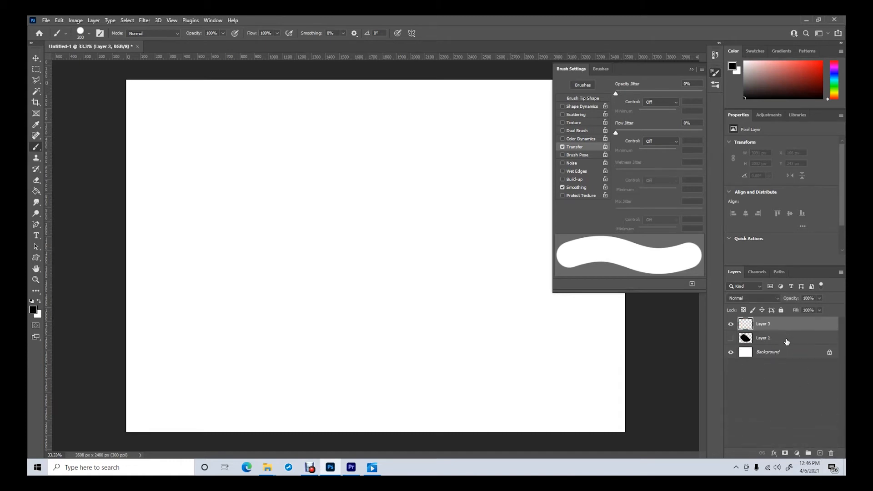
pyautogui.moveTo(786, 342); pyautogui.dragTo(830, 453)
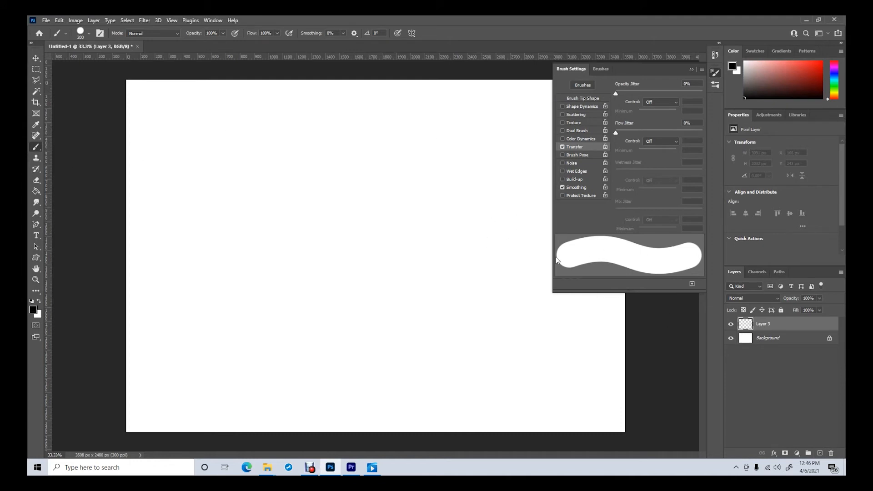
# - Reset the brush to the 200 px Hard Round preset and paint a solid black diagonal stroke
pyautogui.click(593, 69)
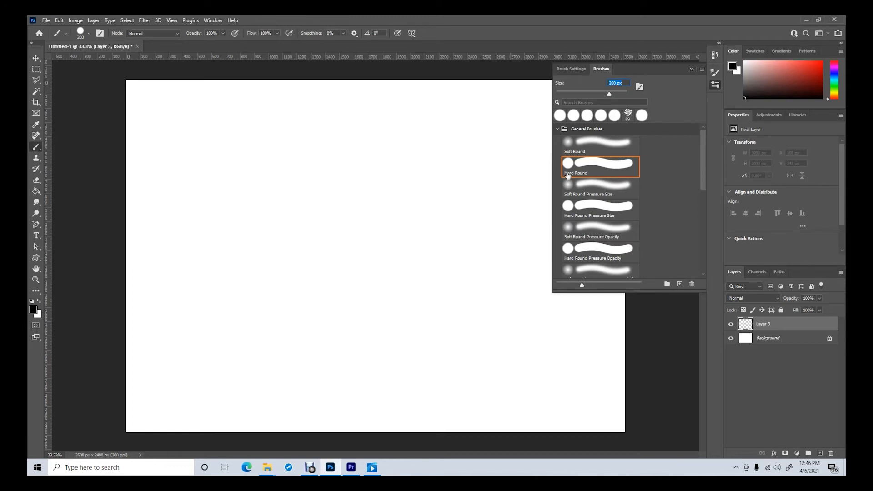
pyautogui.click(570, 70)
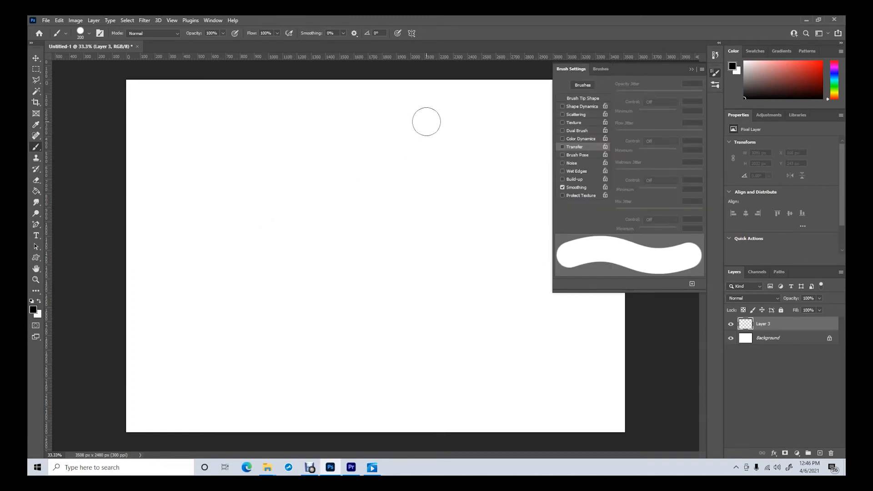
pyautogui.moveTo(426, 121); pyautogui.dragTo(283, 258)
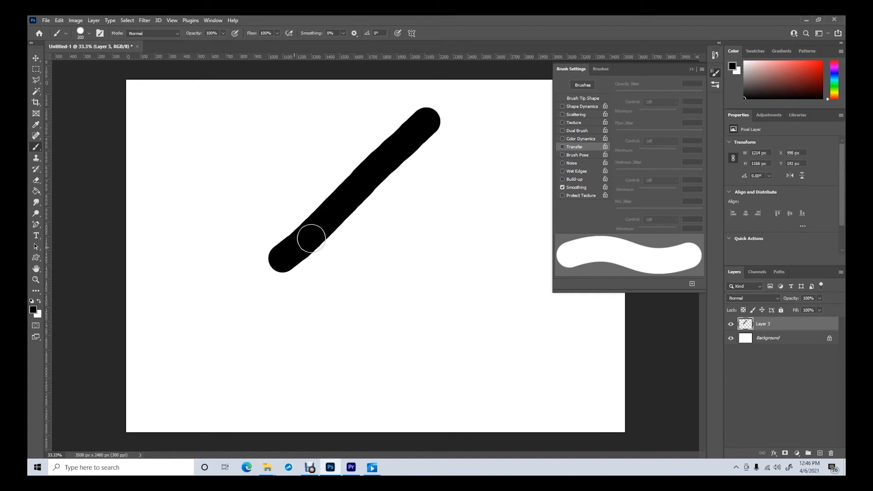
# - Set the brush tip spacing to 100% and paint a dotted diagonal stroke parallel to the solid one
pyautogui.click(579, 98)
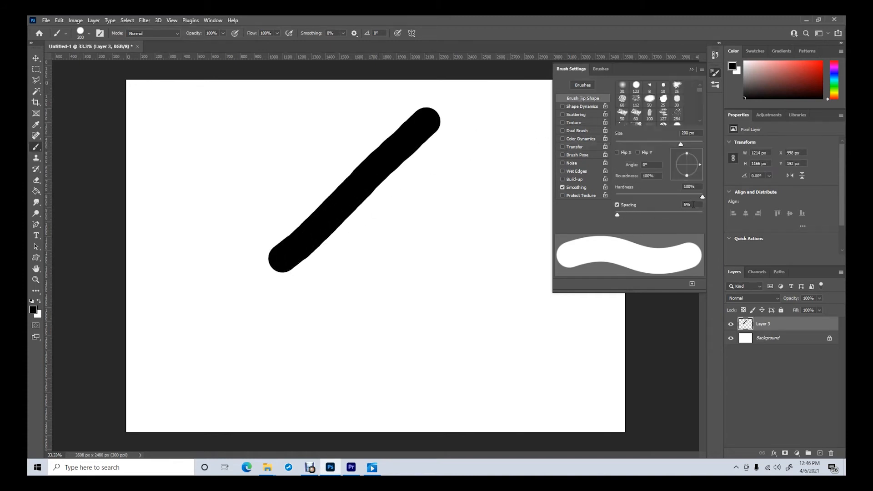
pyautogui.click(693, 205)
pyautogui.write('100')
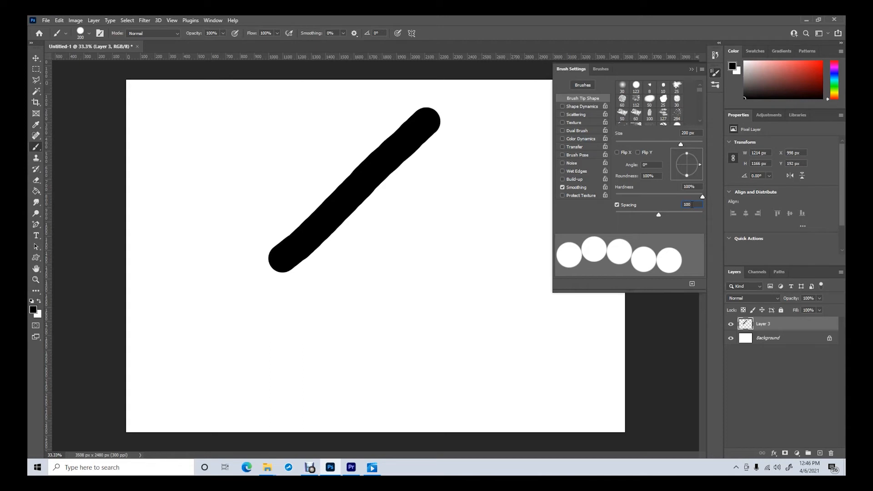
pyautogui.press('Return')
pyautogui.moveTo(505, 125); pyautogui.dragTo(293, 318)
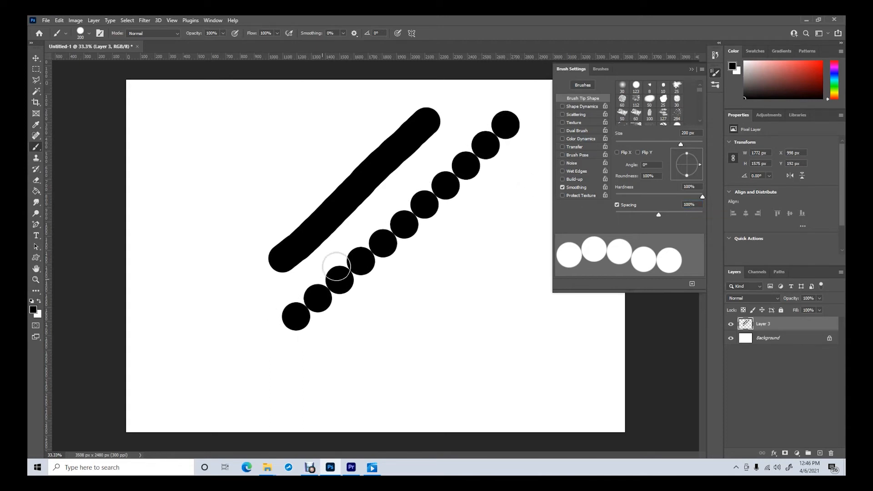
# - Enable Transfer with opacity jitter at 100% and paint a long dotted stroke that curls around the left side
pyautogui.click(562, 147)
pyautogui.click(577, 146)
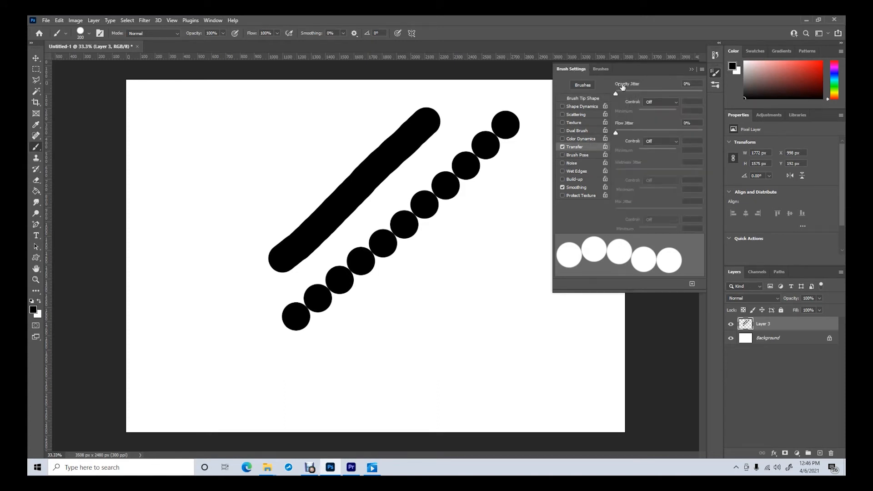
pyautogui.moveTo(615, 95); pyautogui.dragTo(717, 95)
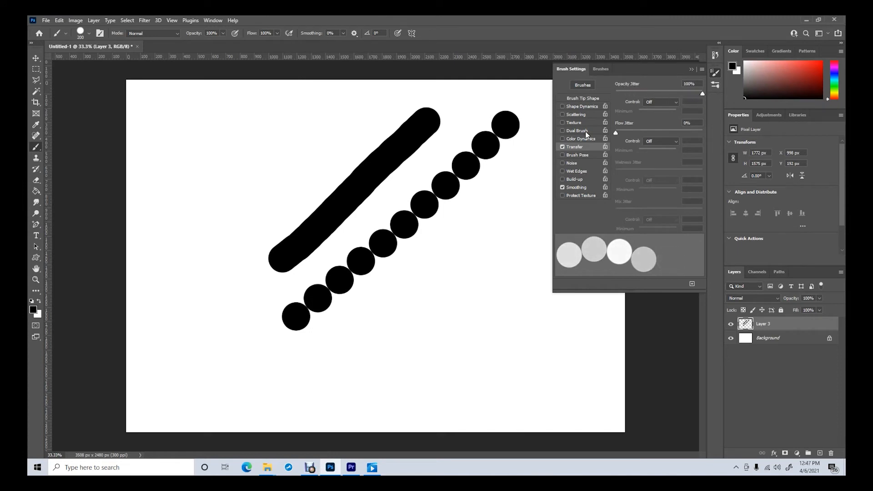
pyautogui.moveTo(531, 154)
pyautogui.mouseDown()
pyautogui.moveTo(296, 363)
pyautogui.moveTo(232, 400)
pyautogui.moveTo(171, 406)
pyautogui.moveTo(132, 327)
pyautogui.moveTo(149, 233)
pyautogui.moveTo(201, 209)
pyautogui.moveTo(220, 254)
pyautogui.moveTo(205, 317)
pyautogui.moveTo(169, 295)
pyautogui.moveTo(188, 238)
pyautogui.moveTo(275, 182)
pyautogui.mouseUp()
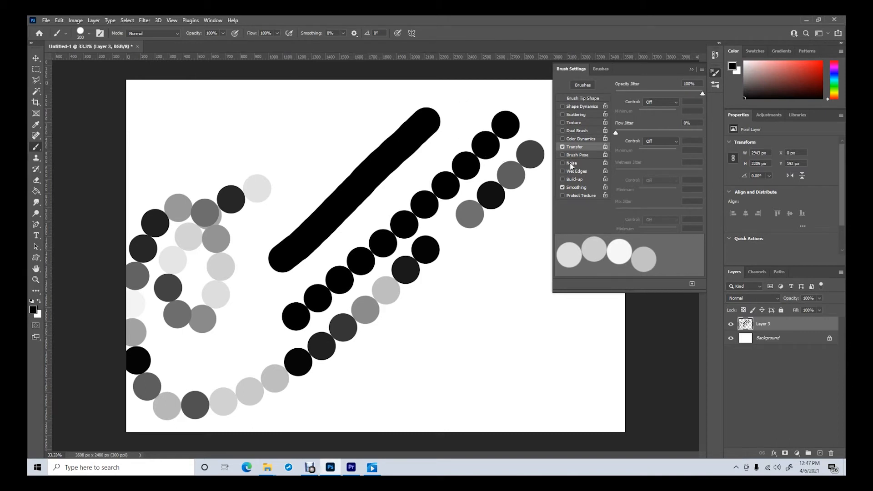
# - Turn off Transfer, try the brush's overall opacity setting, and stamp a single dot above the solid diagonal
pyautogui.click(562, 147)
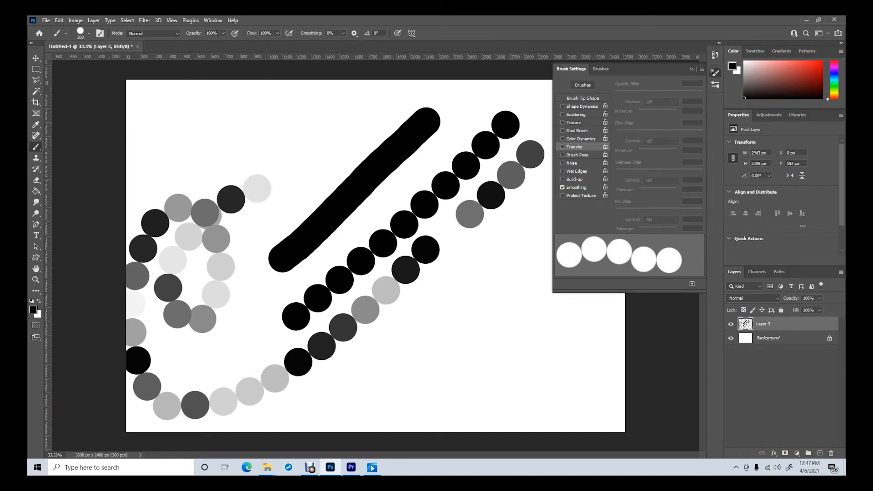
pyautogui.click(222, 35)
pyautogui.moveTo(224, 43)
pyautogui.mouseDown()
pyautogui.moveTo(210, 46)
pyautogui.moveTo(230, 46)
pyautogui.mouseUp()
pyautogui.click(332, 117)
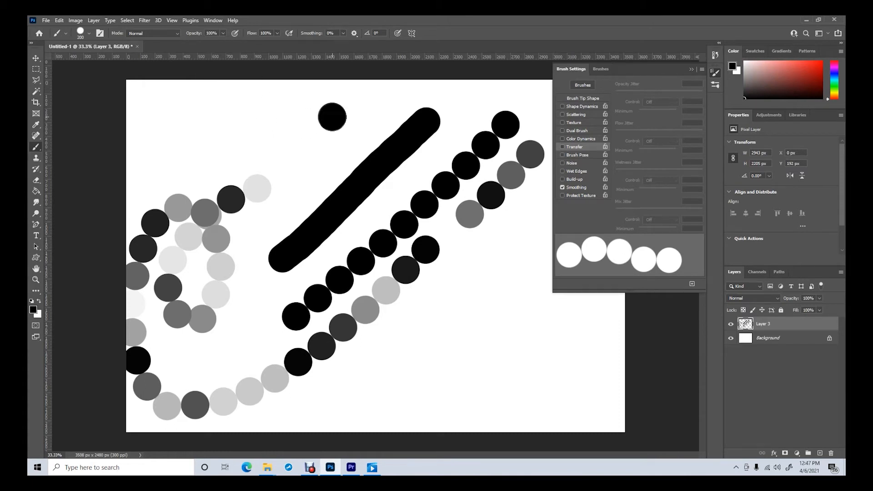
# - Lower the brush opacity to 50% and paint two gray dots beside the pair of black dots above the solid diagonal
pyautogui.click(222, 33)
pyautogui.moveTo(222, 44); pyautogui.dragTo(206, 45)
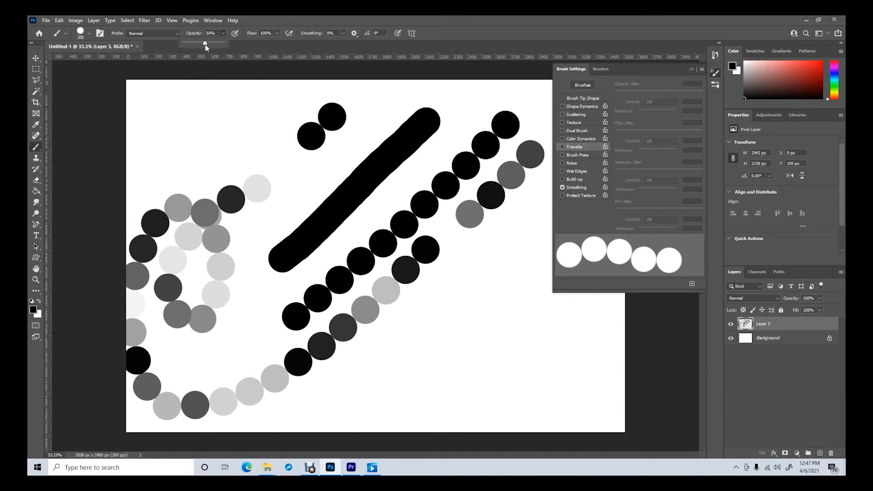
pyautogui.moveTo(296, 95); pyautogui.dragTo(276, 114)
# - Set the brush opacity to 10% and paint faint overlapping strokes beside the 50% gray dots
pyautogui.click(223, 34)
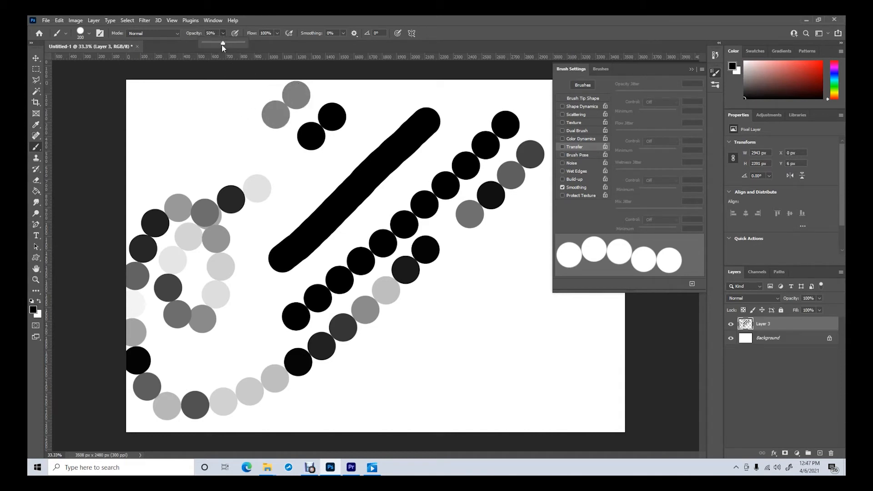
pyautogui.moveTo(222, 44); pyautogui.dragTo(208, 45)
pyautogui.moveTo(239, 92); pyautogui.dragTo(201, 130)
pyautogui.moveTo(237, 93)
pyautogui.mouseDown()
pyautogui.moveTo(183, 140)
pyautogui.moveTo(232, 96)
pyautogui.moveTo(208, 111)
pyautogui.mouseUp()
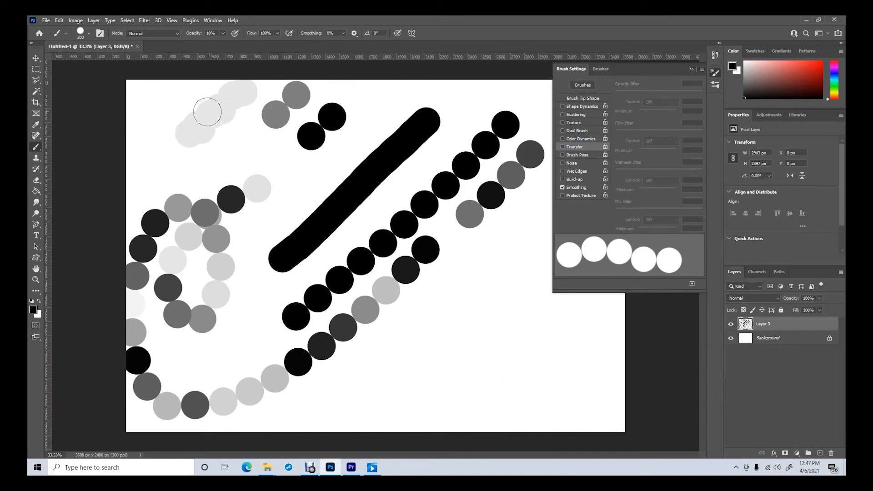
# - Raise the brush opacity to 50% and cover a block in the canvas's lower-right area with one continuous stroke
pyautogui.click(222, 34)
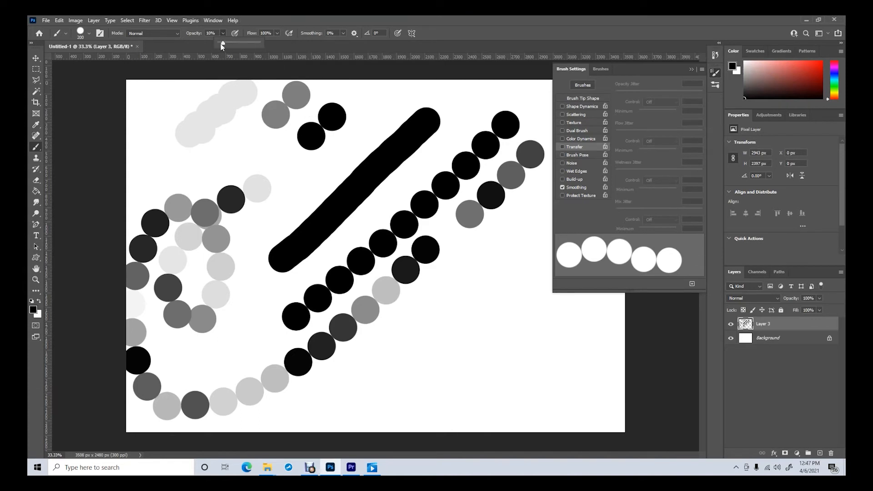
pyautogui.moveTo(222, 44); pyautogui.dragTo(240, 46)
pyautogui.moveTo(458, 291)
pyautogui.mouseDown()
pyautogui.moveTo(453, 421)
pyautogui.moveTo(469, 306)
pyautogui.moveTo(467, 395)
pyautogui.moveTo(470, 328)
pyautogui.moveTo(479, 405)
pyautogui.moveTo(482, 314)
pyautogui.moveTo(486, 406)
pyautogui.moveTo(488, 316)
pyautogui.moveTo(488, 395)
pyautogui.moveTo(505, 310)
pyautogui.moveTo(505, 381)
pyautogui.moveTo(513, 321)
pyautogui.moveTo(517, 415)
pyautogui.moveTo(517, 307)
pyautogui.moveTo(523, 418)
pyautogui.moveTo(529, 315)
pyautogui.moveTo(537, 410)
pyautogui.moveTo(540, 297)
pyautogui.moveTo(549, 425)
pyautogui.moveTo(550, 344)
pyautogui.moveTo(557, 344)
pyautogui.moveTo(562, 407)
pyautogui.moveTo(566, 317)
pyautogui.moveTo(570, 412)
pyautogui.moveTo(584, 298)
pyautogui.moveTo(591, 384)
pyautogui.mouseUp()
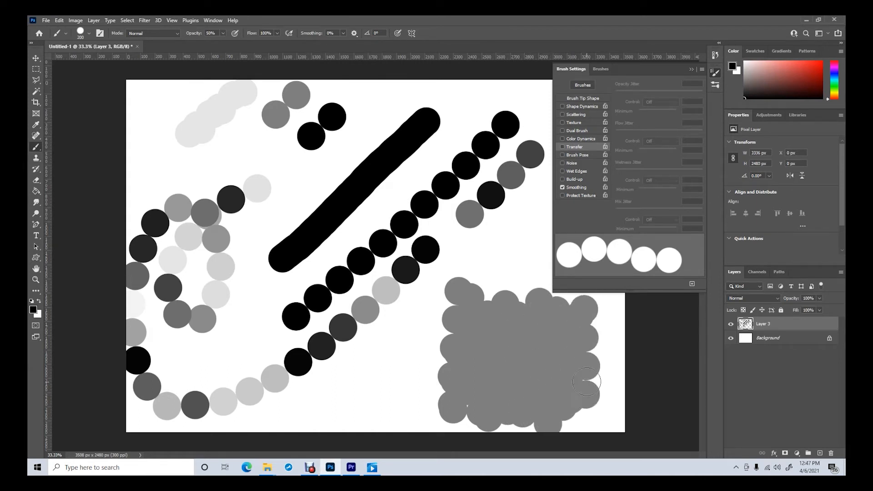
# - Restore the brush opacity to 100% and reduce the flow to 10%
pyautogui.click(223, 33)
pyautogui.moveTo(223, 43); pyautogui.dragTo(248, 44)
pyautogui.click(276, 33)
pyautogui.moveTo(244, 44); pyautogui.dragTo(242, 44)
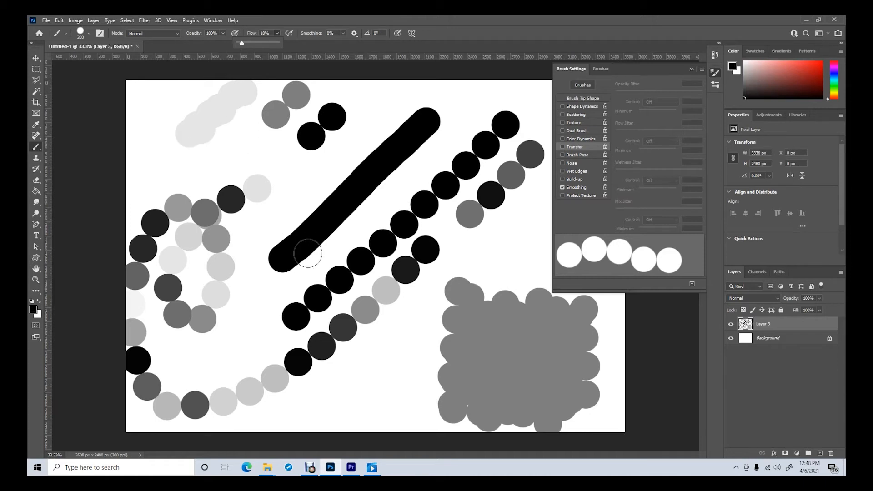
# - With Layer 3 hidden, paint two vertical patches of overlapping low-flow dots on a new layer
pyautogui.click(730, 326)
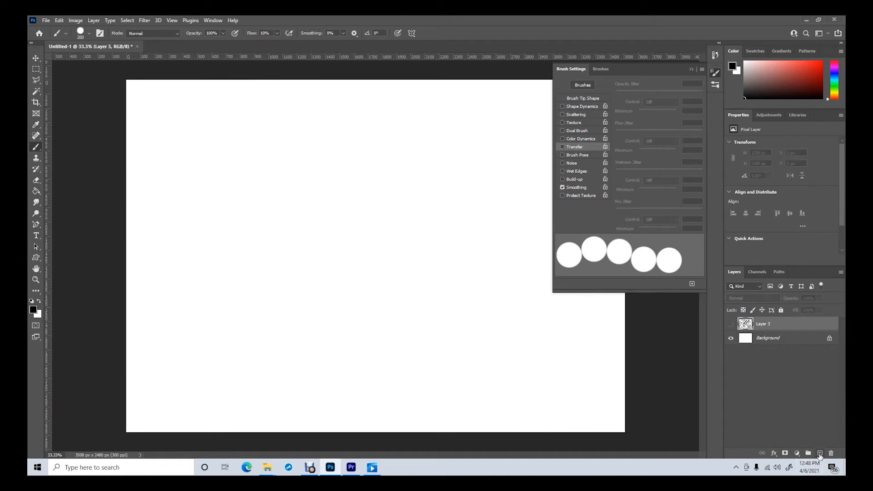
pyautogui.click(819, 453)
pyautogui.moveTo(347, 152)
pyautogui.mouseDown()
pyautogui.moveTo(333, 282)
pyautogui.moveTo(345, 162)
pyautogui.moveTo(328, 261)
pyautogui.moveTo(355, 144)
pyautogui.moveTo(345, 257)
pyautogui.moveTo(370, 134)
pyautogui.moveTo(362, 252)
pyautogui.moveTo(373, 138)
pyautogui.moveTo(353, 270)
pyautogui.moveTo(368, 133)
pyautogui.moveTo(356, 244)
pyautogui.moveTo(365, 147)
pyautogui.moveTo(355, 183)
pyautogui.moveTo(352, 244)
pyautogui.moveTo(372, 123)
pyautogui.moveTo(349, 245)
pyautogui.moveTo(363, 175)
pyautogui.mouseUp()
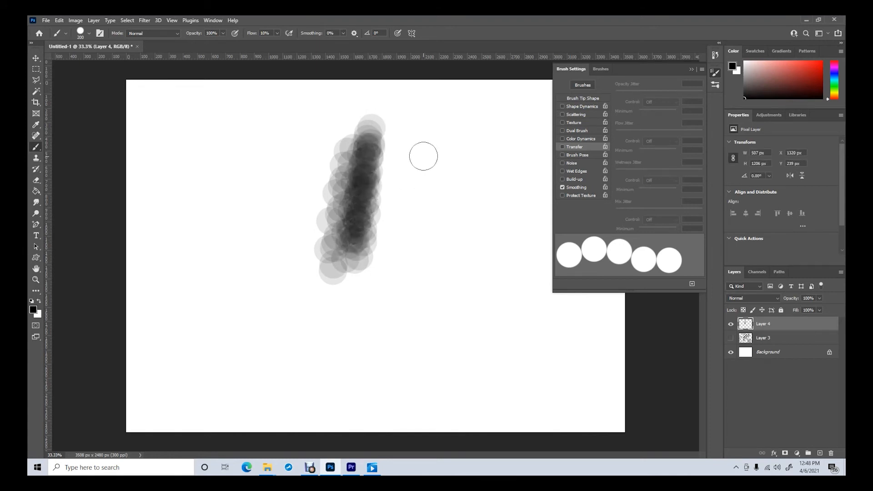
pyautogui.moveTo(423, 154)
pyautogui.mouseDown()
pyautogui.moveTo(424, 294)
pyautogui.moveTo(423, 151)
pyautogui.moveTo(425, 279)
pyautogui.moveTo(432, 148)
pyautogui.moveTo(436, 278)
pyautogui.moveTo(439, 138)
pyautogui.moveTo(443, 260)
pyautogui.moveTo(445, 156)
pyautogui.moveTo(452, 283)
pyautogui.moveTo(446, 143)
pyautogui.moveTo(454, 266)
pyautogui.moveTo(454, 140)
pyautogui.moveTo(454, 276)
pyautogui.moveTo(456, 147)
pyautogui.moveTo(456, 281)
pyautogui.moveTo(467, 179)
pyautogui.moveTo(473, 326)
pyautogui.moveTo(480, 187)
pyautogui.moveTo(481, 312)
pyautogui.moveTo(464, 163)
pyautogui.moveTo(463, 227)
pyautogui.mouseUp()
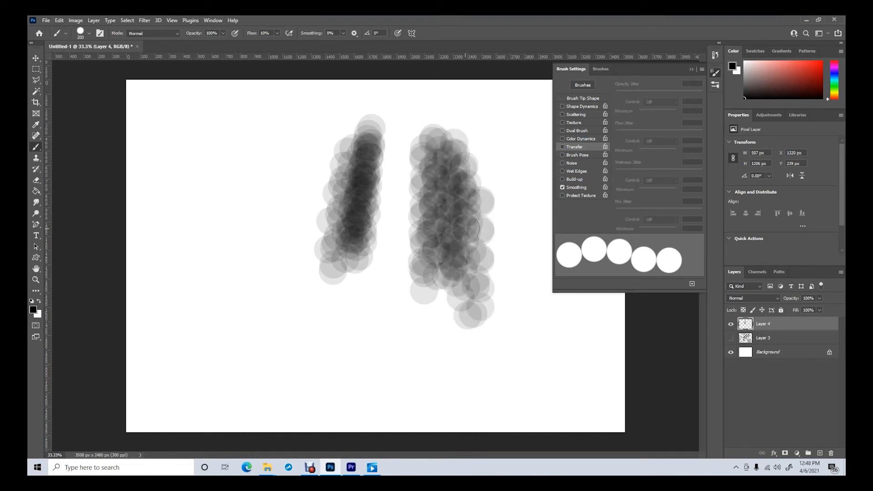
# - Enable Transfer with flow jitter at 20% and paint a vertical patch of dots beside the other two
pyautogui.click(562, 146)
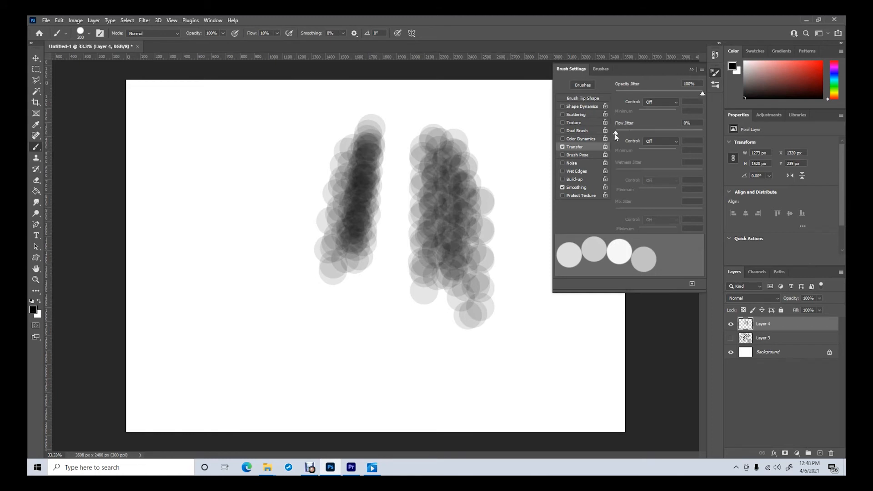
pyautogui.moveTo(621, 132); pyautogui.dragTo(630, 135)
pyautogui.moveTo(288, 137)
pyautogui.mouseDown()
pyautogui.moveTo(254, 258)
pyautogui.moveTo(284, 117)
pyautogui.moveTo(264, 276)
pyautogui.moveTo(281, 109)
pyautogui.moveTo(259, 268)
pyautogui.moveTo(267, 95)
pyautogui.moveTo(270, 237)
pyautogui.moveTo(284, 98)
pyautogui.moveTo(278, 200)
pyautogui.mouseUp()
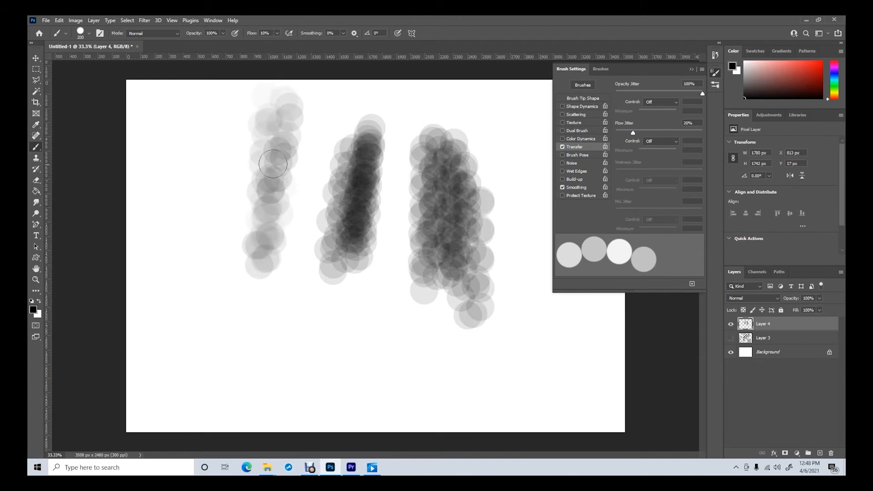
pyautogui.moveTo(273, 164)
pyautogui.mouseDown()
pyautogui.moveTo(244, 188)
pyautogui.moveTo(260, 219)
pyautogui.moveTo(279, 204)
pyautogui.moveTo(270, 228)
pyautogui.mouseUp()
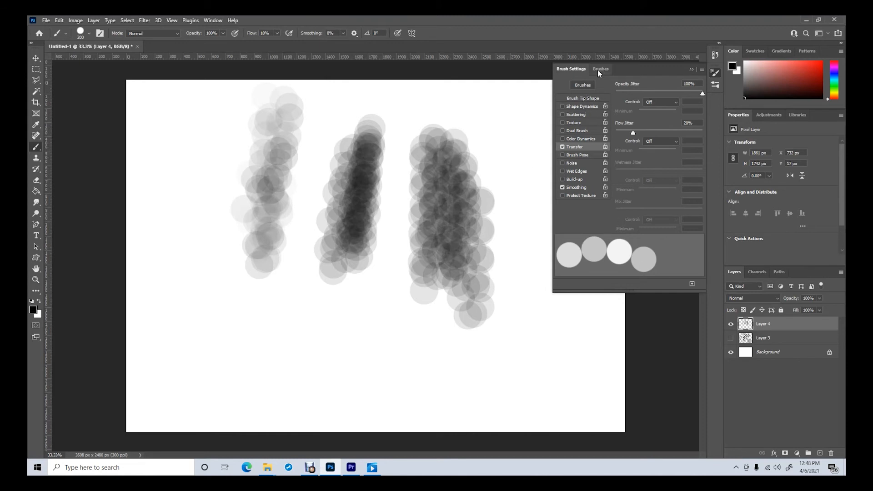
# - Reduce the brush tip spacing to 20% and paint a long horizontal stroke beneath the vertical patches, going over it repeatedly
pyautogui.click(579, 97)
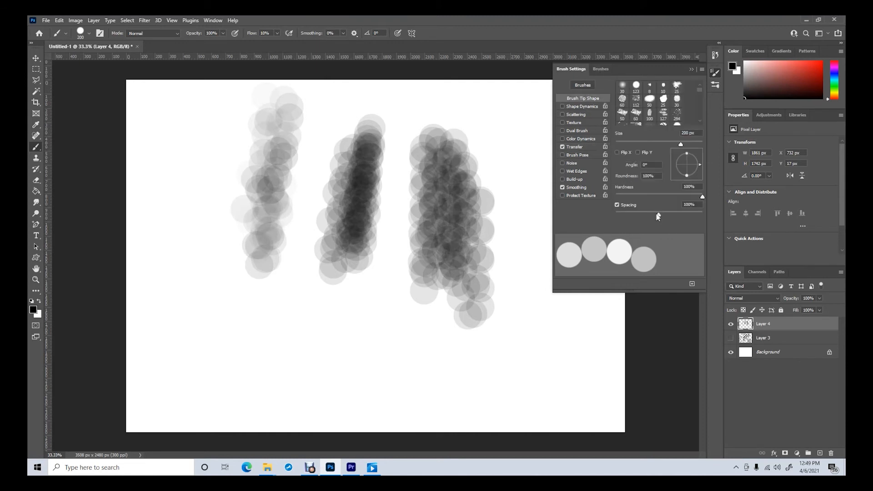
pyautogui.moveTo(658, 214); pyautogui.dragTo(625, 219)
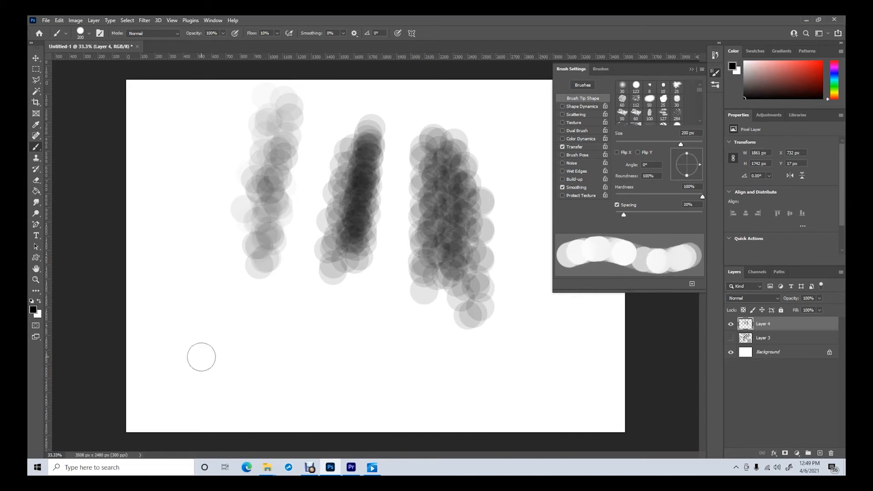
pyautogui.moveTo(203, 355)
pyautogui.mouseDown()
pyautogui.moveTo(342, 342)
pyautogui.moveTo(437, 315)
pyautogui.mouseUp()
pyautogui.moveTo(199, 350)
pyautogui.mouseDown()
pyautogui.moveTo(410, 328)
pyautogui.moveTo(429, 313)
pyautogui.moveTo(182, 359)
pyautogui.moveTo(391, 319)
pyautogui.moveTo(257, 327)
pyautogui.mouseUp()
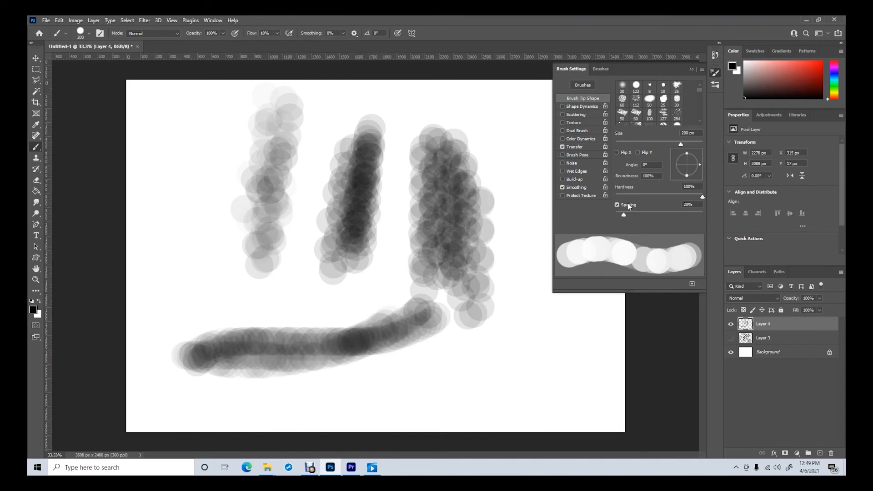
# - Enable Shape Dynamics with the size control set to Pen Pressure and size jitter at 18%
pyautogui.click(584, 106)
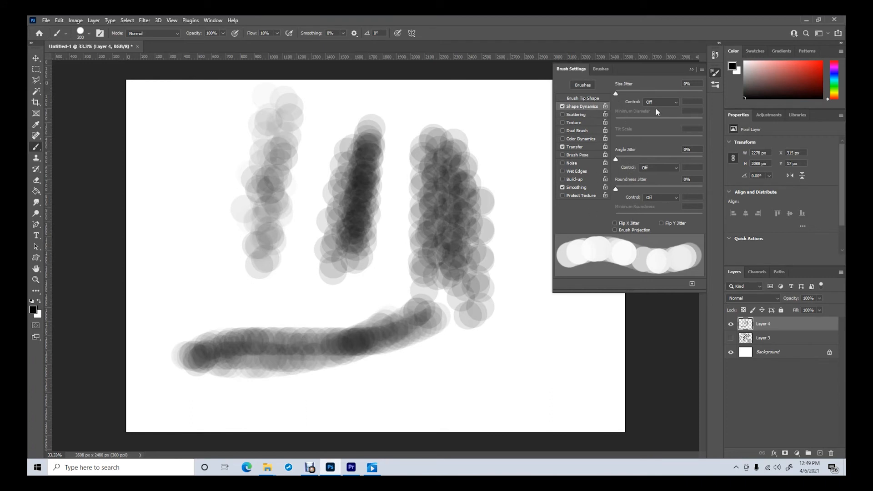
pyautogui.click(670, 102)
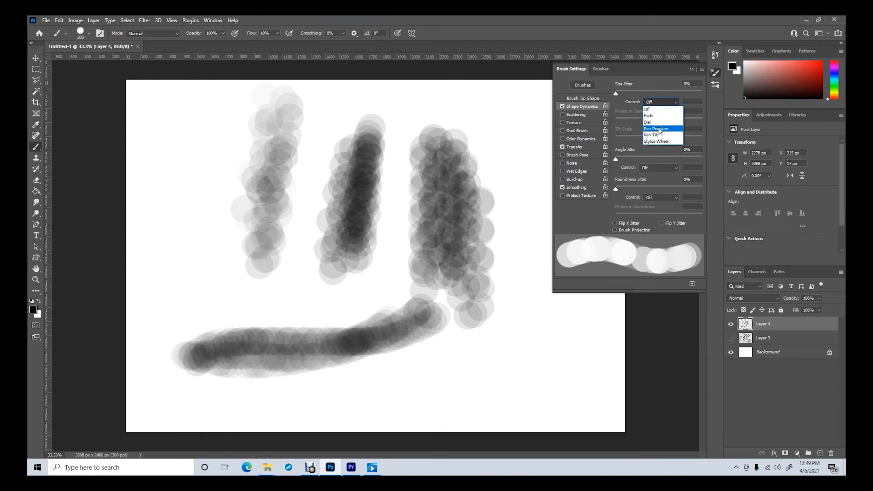
pyautogui.click(658, 127)
pyautogui.moveTo(616, 93); pyautogui.dragTo(633, 95)
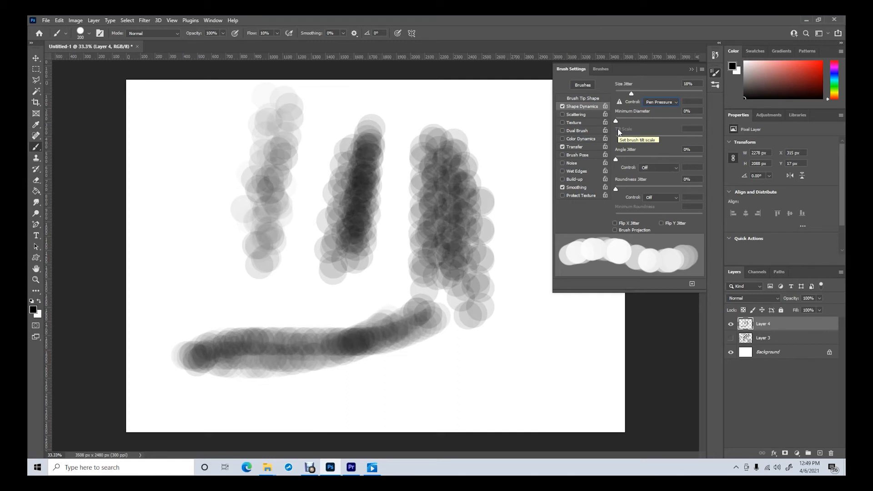
# - Paint pressure-controlled test strokes down the canvas's right side, plus a diagonal stroke on the blank canvas
pyautogui.moveTo(534, 108); pyautogui.dragTo(500, 207)
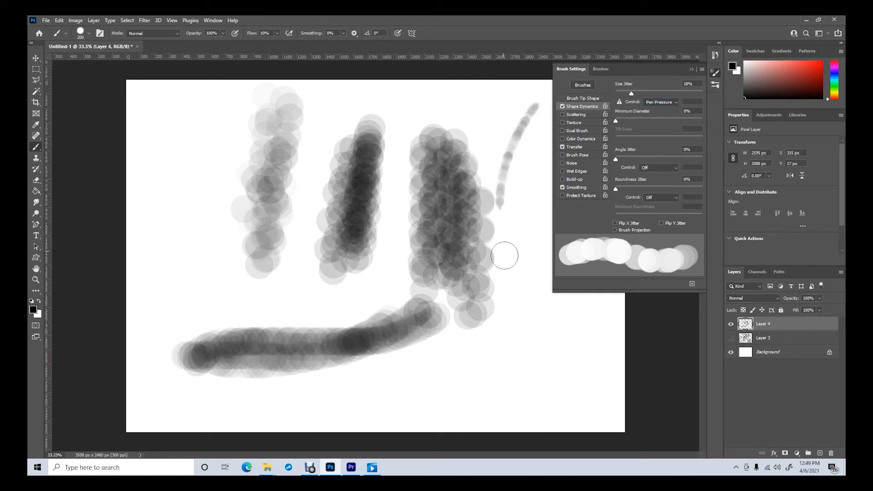
pyautogui.moveTo(542, 109); pyautogui.dragTo(502, 305)
pyautogui.moveTo(539, 98)
pyautogui.mouseDown()
pyautogui.moveTo(510, 137)
pyautogui.moveTo(435, 343)
pyautogui.mouseUp()
pyautogui.moveTo(521, 255); pyautogui.dragTo(415, 381)
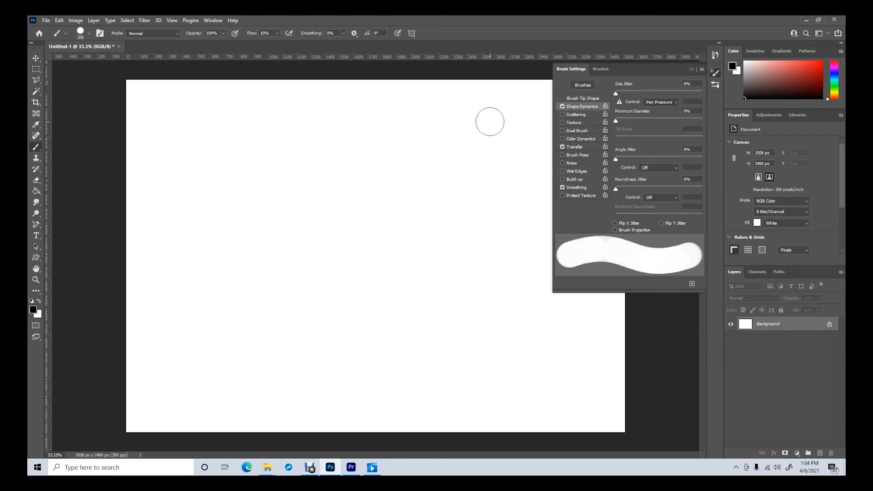
pyautogui.moveTo(474, 129)
pyautogui.mouseDown()
pyautogui.moveTo(362, 240)
pyautogui.moveTo(244, 312)
pyautogui.mouseUp()
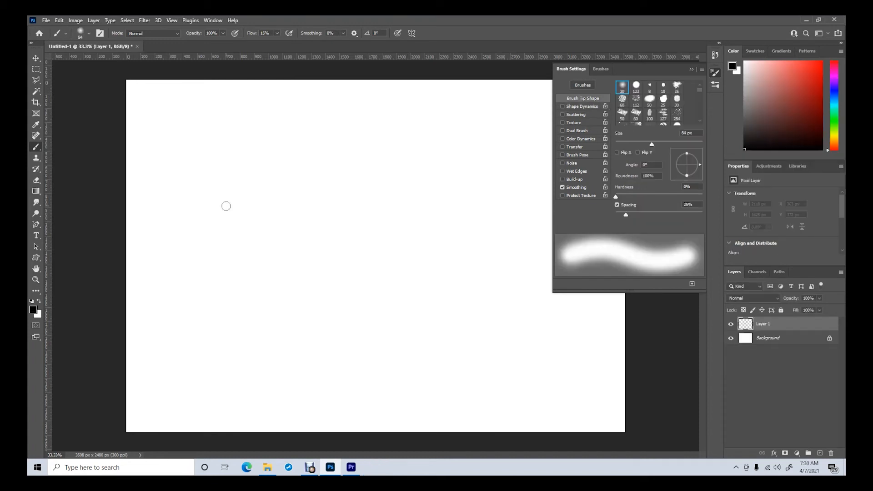
# - Switch to the Mixer Brush tool and load the Kyle's Real Oils - Crackerjack preset from the megapack's Real Oils folder
pyautogui.rightClick(40, 148)
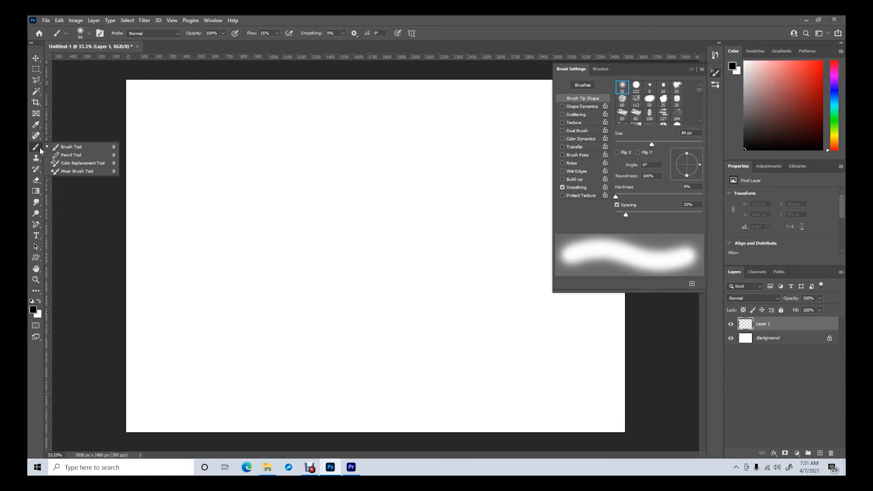
pyautogui.click(82, 175)
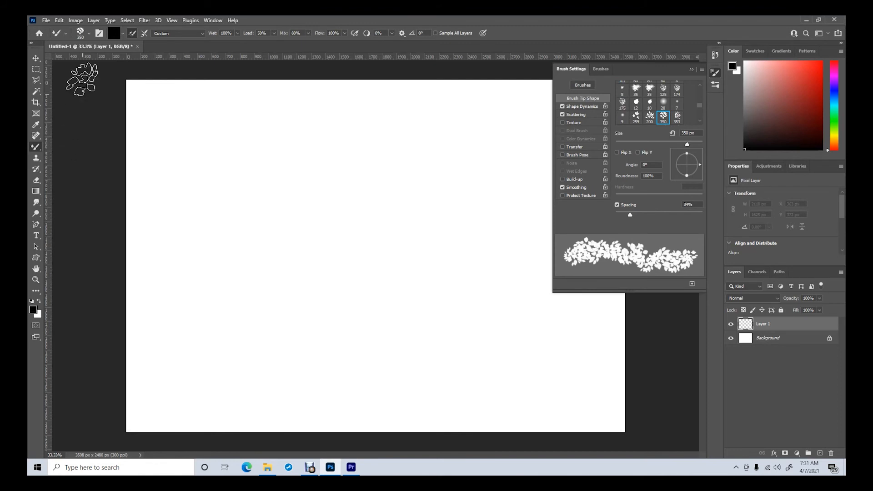
pyautogui.click(89, 33)
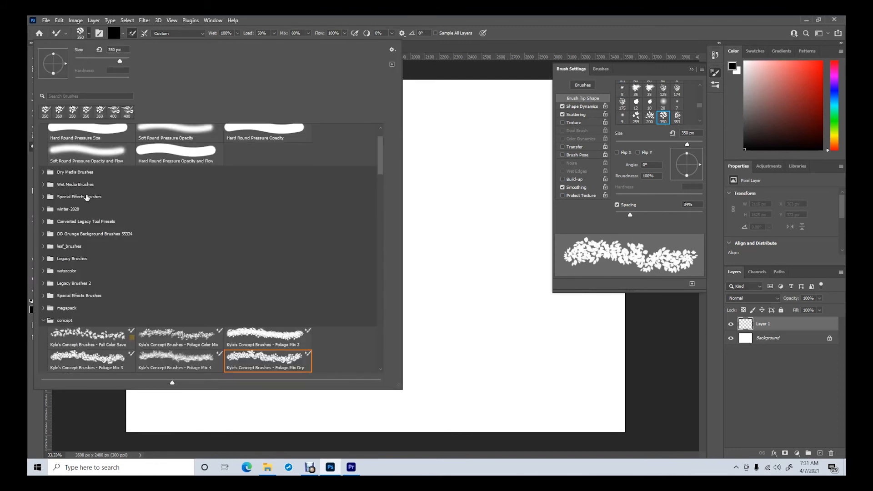
pyautogui.click(44, 320)
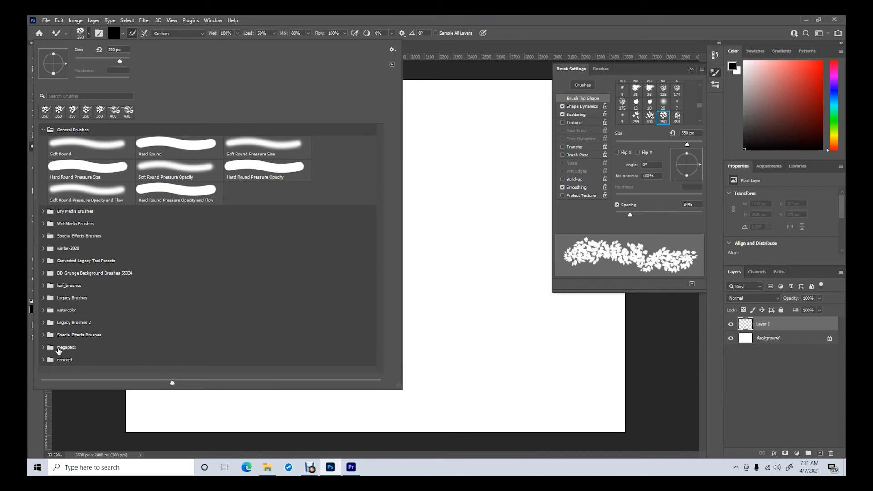
pyautogui.click(44, 347)
pyautogui.scroll(-4, 121, 285)
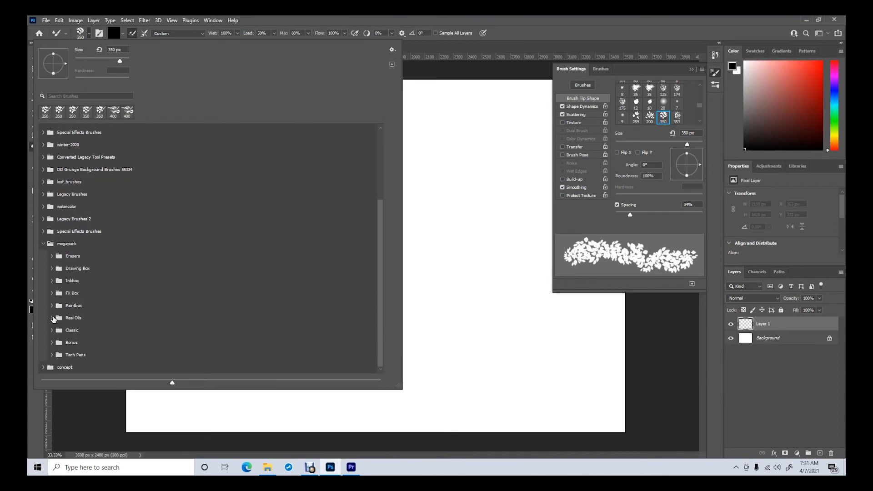
pyautogui.click(52, 317)
pyautogui.scroll(-2, 296, 235)
pyautogui.scroll(-3, 297, 234)
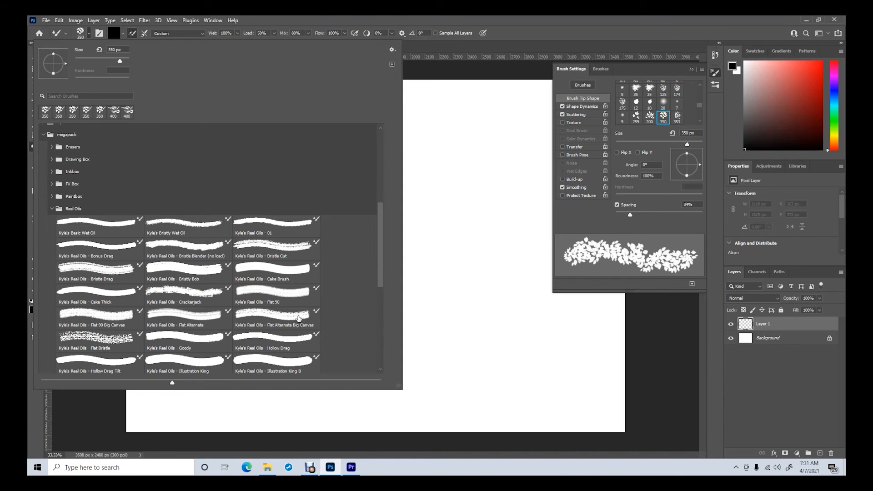
pyautogui.click(191, 294)
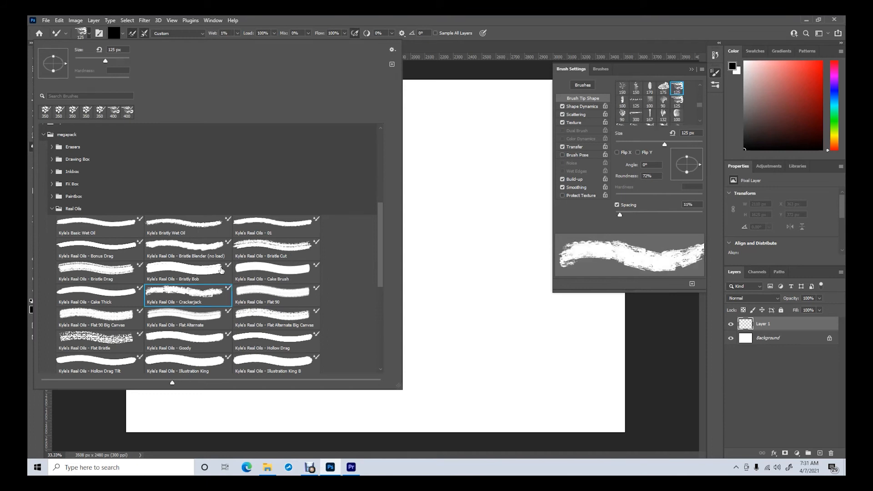
pyautogui.click(467, 48)
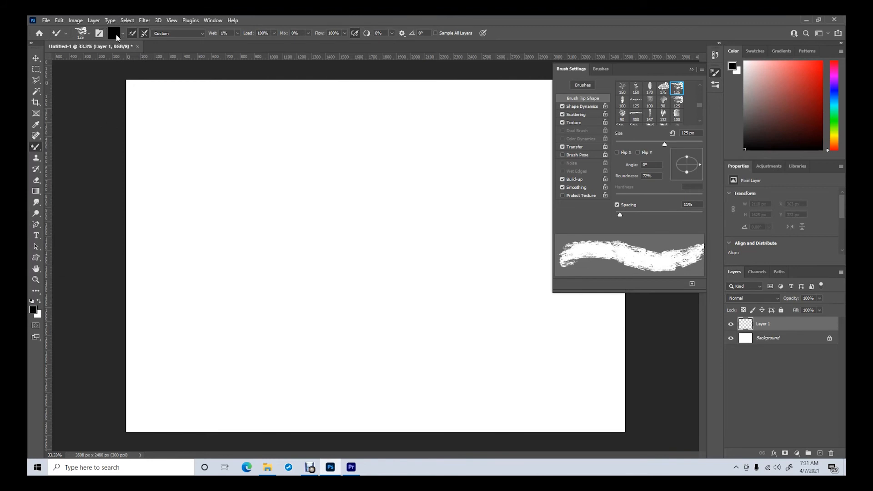
# - Check the Mixer Brush's load options and set the foreground color to red, c82020
pyautogui.click(123, 33)
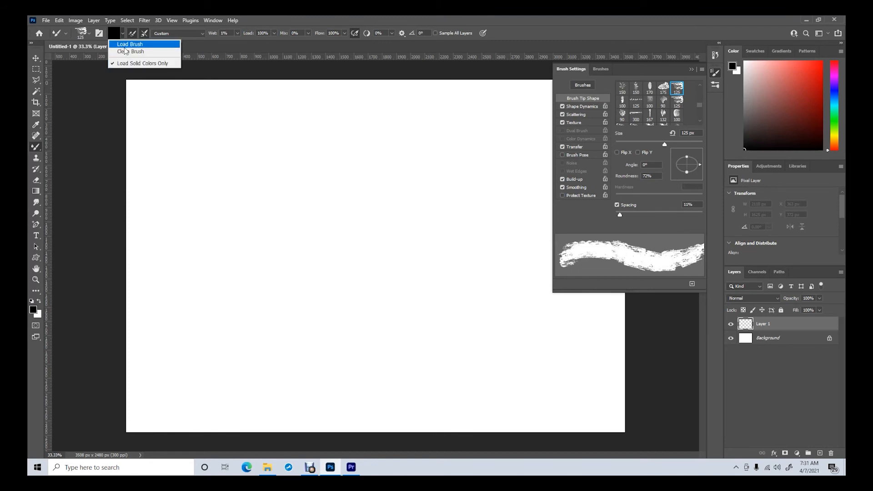
pyautogui.click(92, 85)
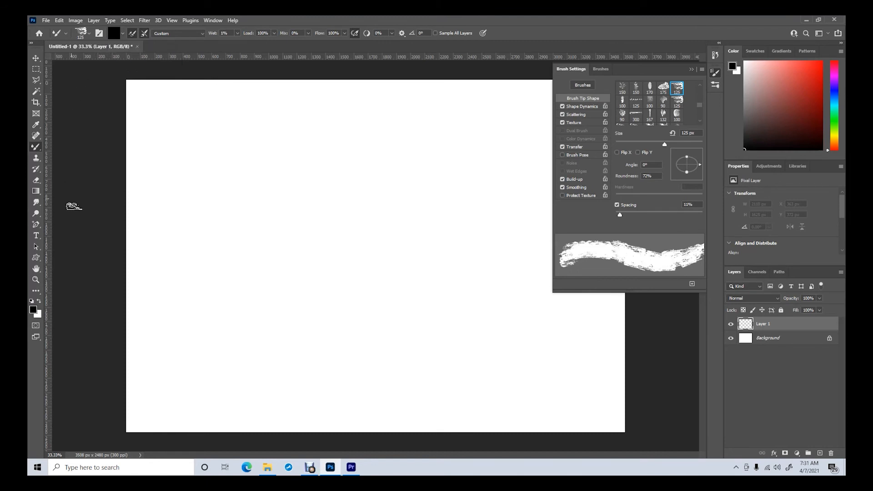
pyautogui.click(33, 310)
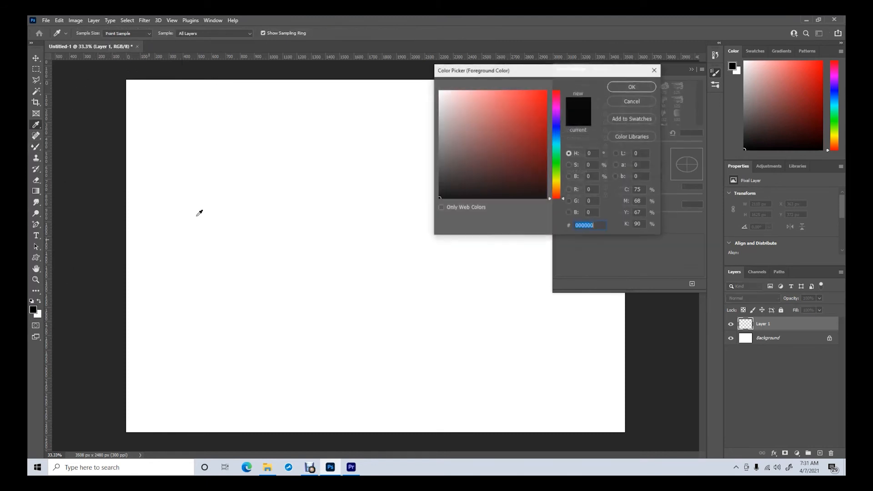
pyautogui.write('b91c1c')
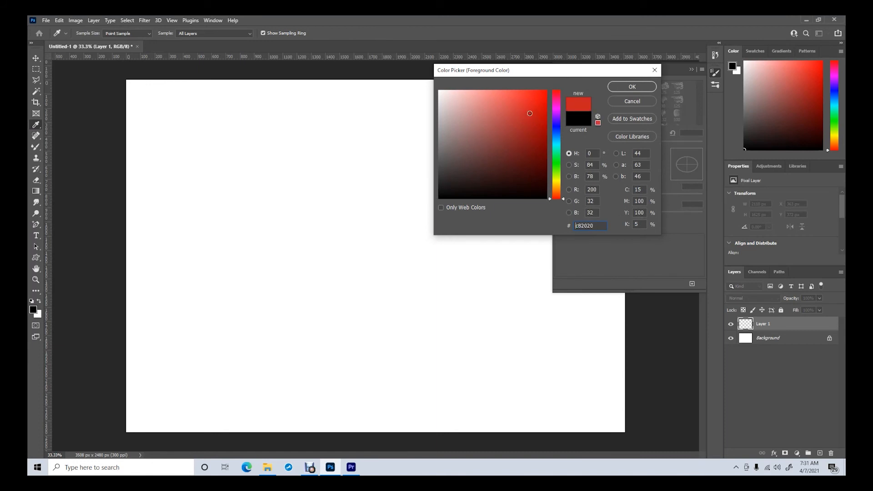
pyautogui.click(620, 87)
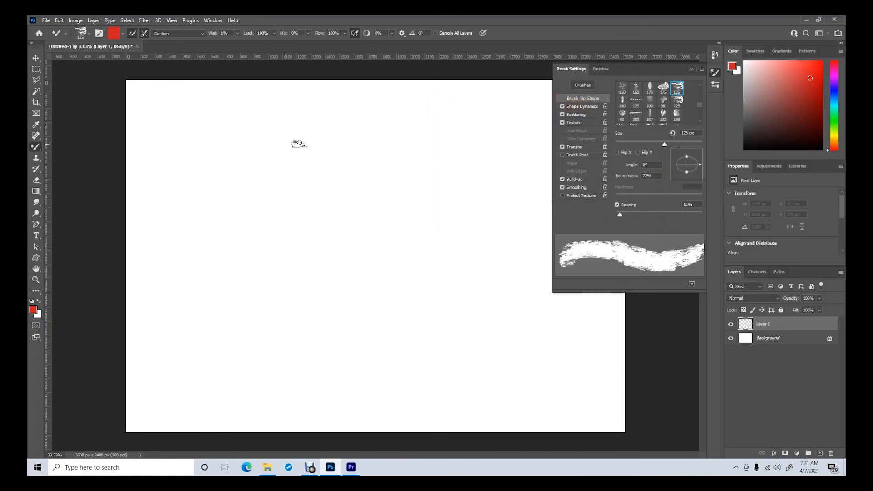
# - Enlarge the Mixer Brush tip to 500 px
pyautogui.press(']')
pyautogui.press(']')
pyautogui.press(']')
pyautogui.press(']')
pyautogui.press(']')
pyautogui.press(']')
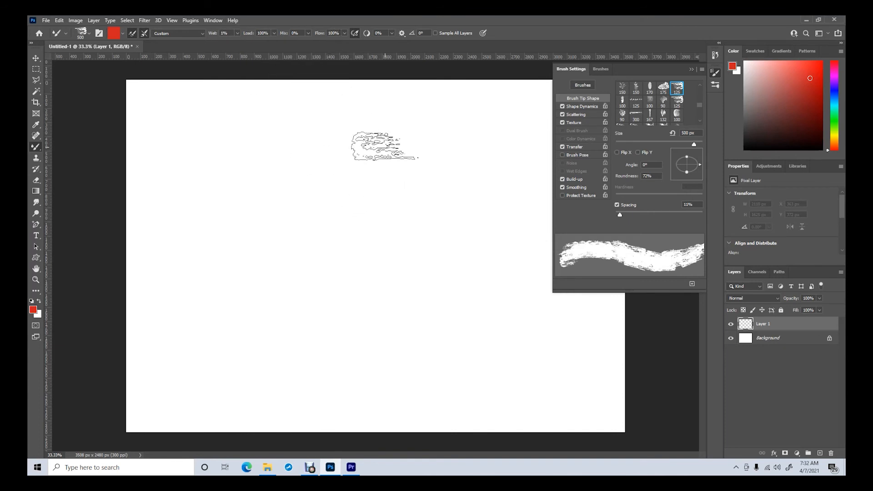
# - Paint a red patch in the middle of the canvas and a yellow-green patch, about 8ecd21, overlapping its lower-left edge
pyautogui.moveTo(430, 153)
pyautogui.mouseDown()
pyautogui.moveTo(352, 259)
pyautogui.moveTo(361, 259)
pyautogui.moveTo(342, 255)
pyautogui.moveTo(356, 231)
pyautogui.moveTo(320, 266)
pyautogui.moveTo(329, 220)
pyautogui.moveTo(347, 231)
pyautogui.moveTo(327, 266)
pyautogui.moveTo(352, 272)
pyautogui.moveTo(397, 240)
pyautogui.moveTo(377, 247)
pyautogui.moveTo(381, 273)
pyautogui.moveTo(397, 275)
pyautogui.moveTo(379, 282)
pyautogui.moveTo(409, 293)
pyautogui.moveTo(399, 213)
pyautogui.moveTo(386, 238)
pyautogui.moveTo(339, 239)
pyautogui.moveTo(358, 175)
pyautogui.moveTo(329, 227)
pyautogui.moveTo(329, 214)
pyautogui.moveTo(350, 202)
pyautogui.moveTo(352, 127)
pyautogui.mouseUp()
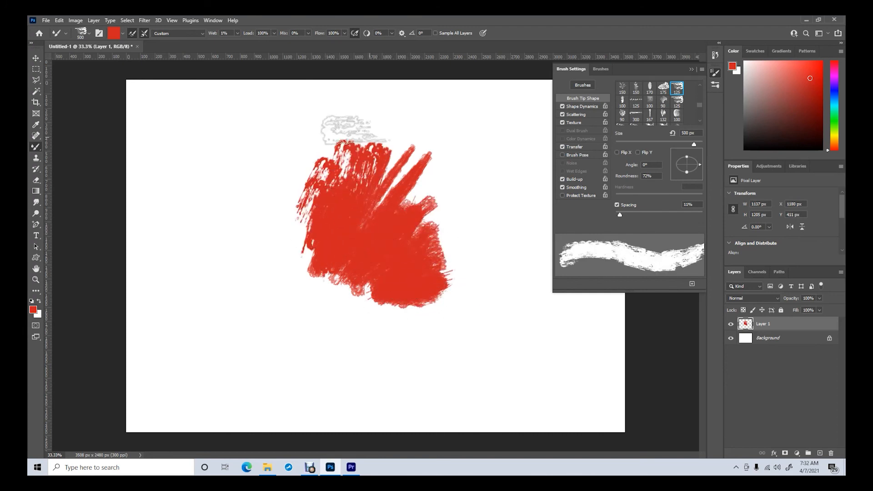
pyautogui.click(33, 310)
pyautogui.moveTo(557, 173); pyautogui.dragTo(559, 178)
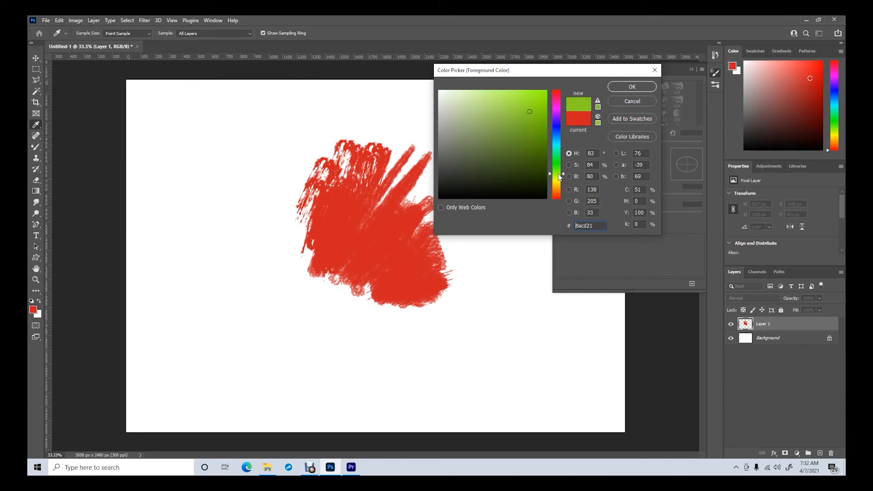
pyautogui.click(632, 86)
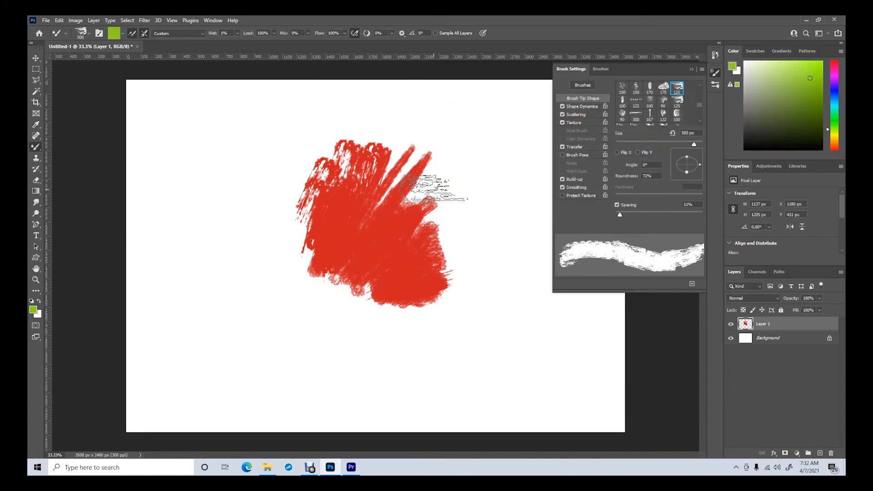
pyautogui.moveTo(247, 205)
pyautogui.mouseDown()
pyautogui.moveTo(270, 203)
pyautogui.moveTo(322, 259)
pyautogui.moveTo(329, 269)
pyautogui.moveTo(250, 243)
pyautogui.moveTo(309, 288)
pyautogui.moveTo(247, 253)
pyautogui.moveTo(309, 295)
pyautogui.moveTo(270, 222)
pyautogui.moveTo(332, 284)
pyautogui.moveTo(260, 241)
pyautogui.moveTo(333, 245)
pyautogui.moveTo(347, 279)
pyautogui.moveTo(302, 234)
pyautogui.moveTo(300, 272)
pyautogui.mouseUp()
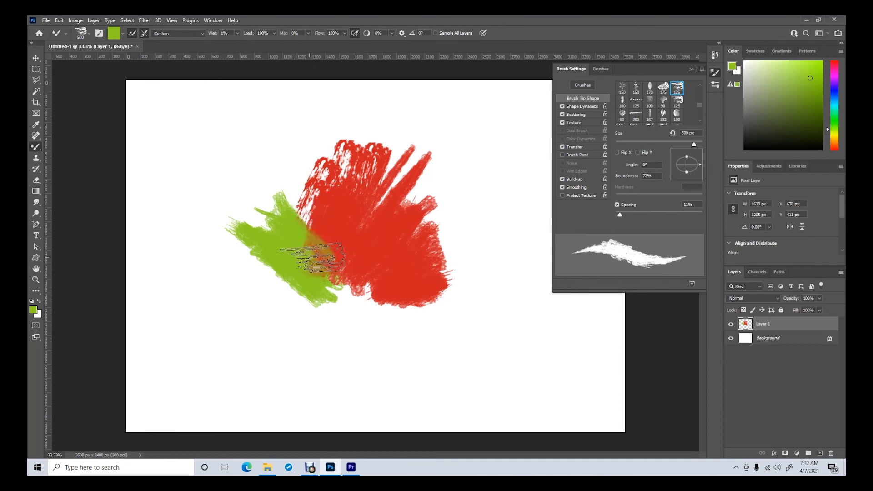
pyautogui.moveTo(320, 260); pyautogui.dragTo(252, 197)
pyautogui.moveTo(263, 260)
pyautogui.mouseDown()
pyautogui.moveTo(311, 302)
pyautogui.moveTo(235, 284)
pyautogui.moveTo(264, 276)
pyautogui.moveTo(310, 295)
pyautogui.moveTo(319, 323)
pyautogui.moveTo(236, 289)
pyautogui.moveTo(270, 317)
pyautogui.moveTo(242, 304)
pyautogui.mouseUp()
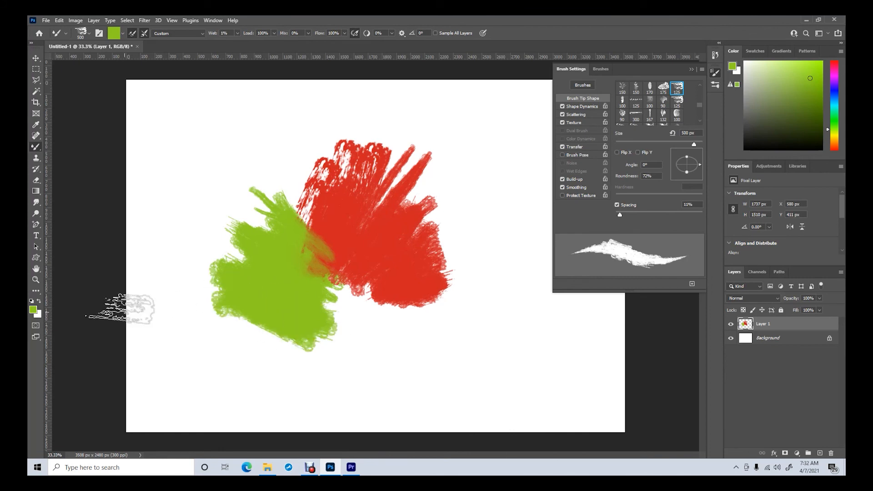
# - Set the foreground color to blue, about 217ecd, and paint a patch beneath the red and green patches, overlapping both
pyautogui.click(33, 310)
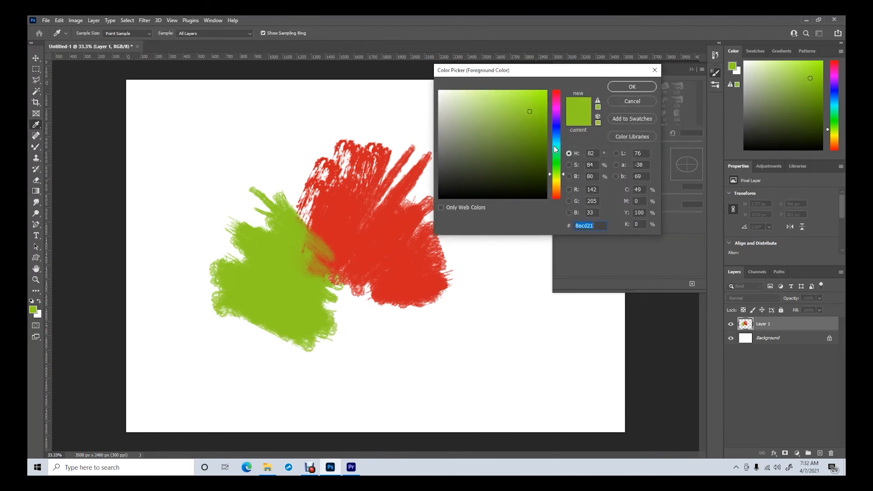
pyautogui.moveTo(554, 149); pyautogui.dragTo(560, 135)
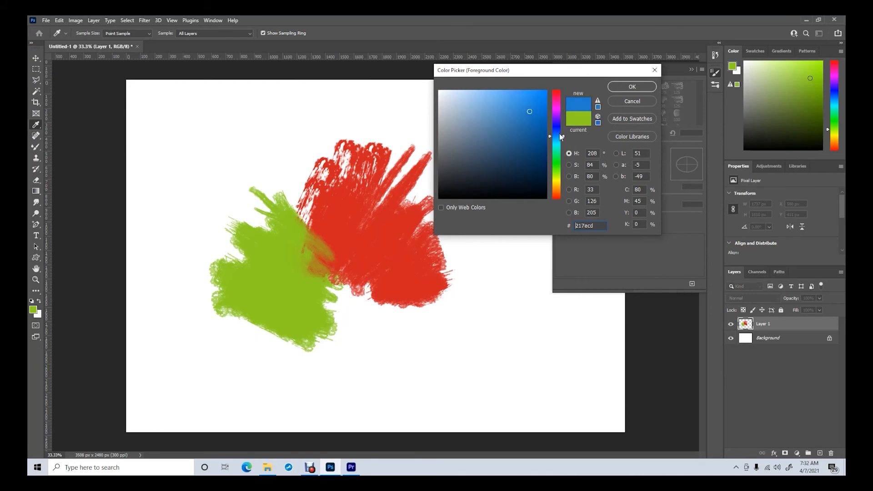
pyautogui.click(618, 87)
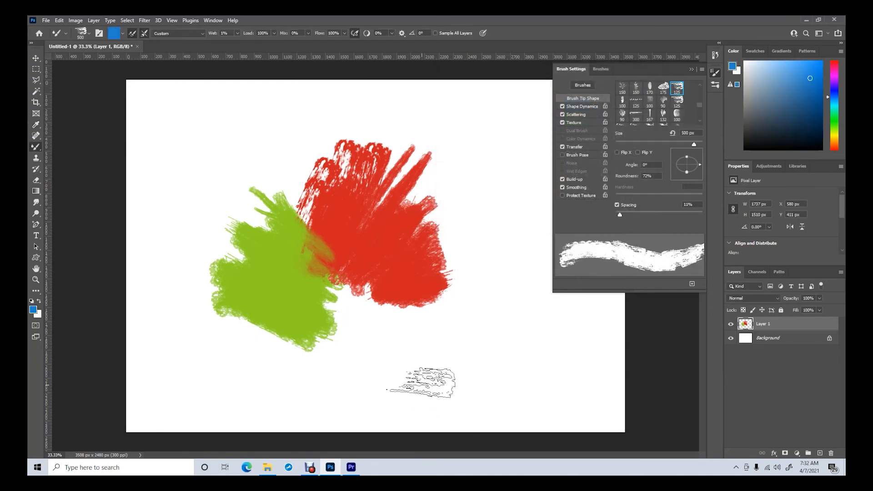
pyautogui.moveTo(362, 375)
pyautogui.mouseDown()
pyautogui.moveTo(321, 299)
pyautogui.moveTo(355, 316)
pyautogui.moveTo(355, 291)
pyautogui.moveTo(373, 373)
pyautogui.moveTo(375, 277)
pyautogui.moveTo(380, 359)
pyautogui.moveTo(409, 286)
pyautogui.moveTo(413, 318)
pyautogui.mouseUp()
pyautogui.moveTo(353, 379)
pyautogui.mouseDown()
pyautogui.moveTo(309, 328)
pyautogui.moveTo(301, 333)
pyautogui.moveTo(309, 355)
pyautogui.moveTo(378, 364)
pyautogui.moveTo(397, 346)
pyautogui.moveTo(362, 324)
pyautogui.moveTo(347, 301)
pyautogui.moveTo(400, 349)
pyautogui.moveTo(384, 284)
pyautogui.moveTo(364, 288)
pyautogui.moveTo(391, 345)
pyautogui.moveTo(423, 332)
pyautogui.moveTo(424, 282)
pyautogui.mouseUp()
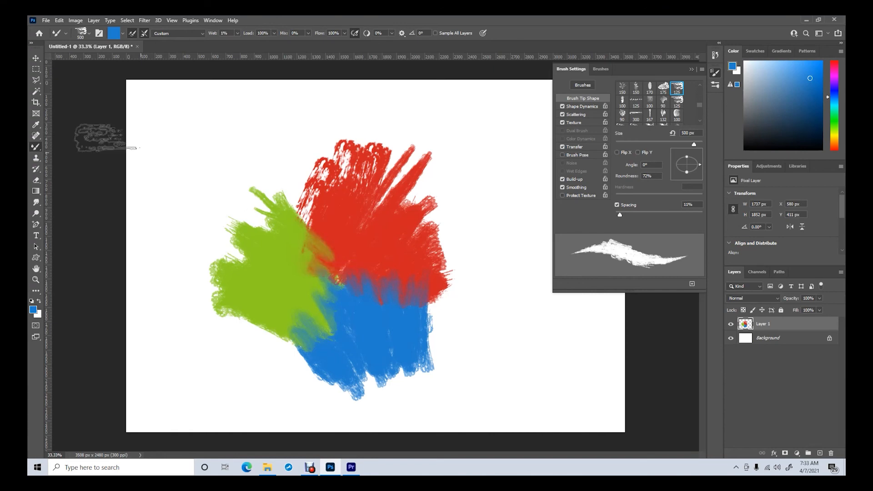
# - Turn off Load Solid Colors Only and load the Mixer Brush with the mixed colors where the three patches meet
pyautogui.click(122, 33)
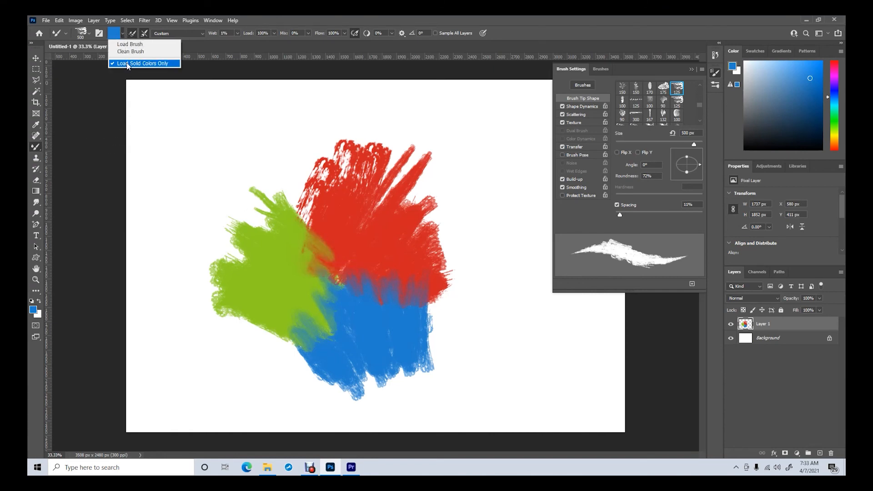
pyautogui.click(127, 64)
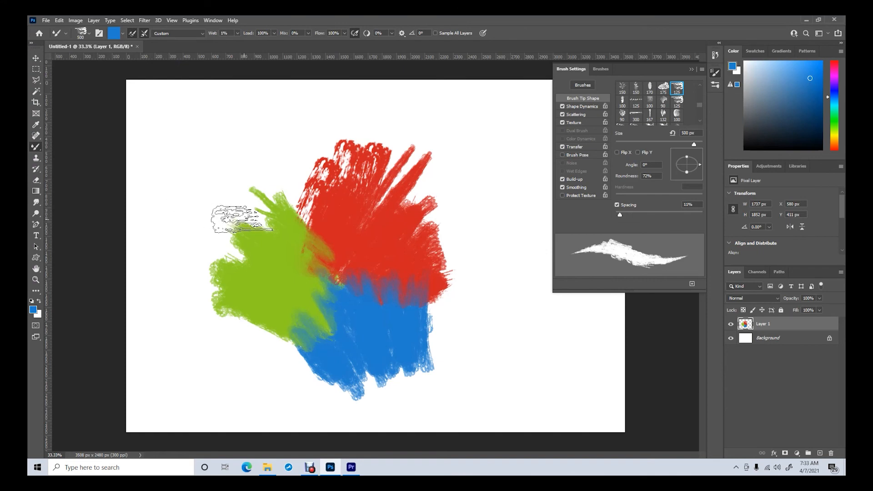
pyautogui.keyDown('alt'); pyautogui.click(334, 276); pyautogui.keyUp('alt')
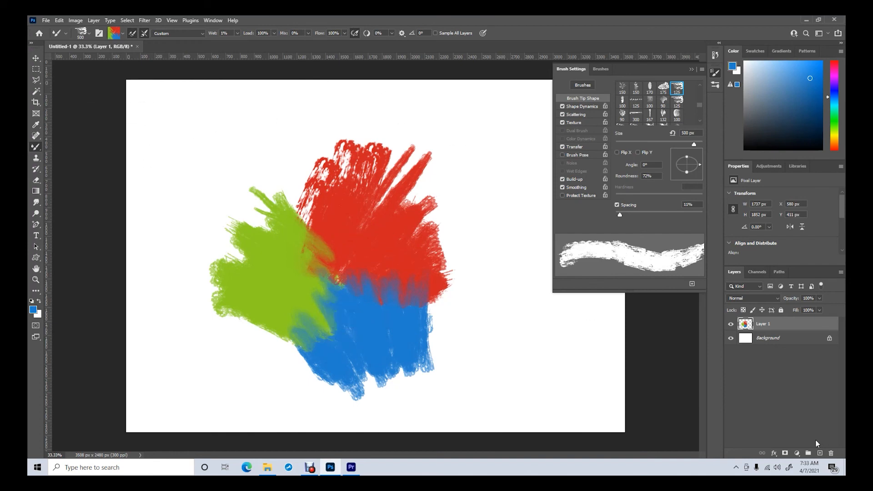
# - On a new layer with Layer 1 hidden, paint diagonal and curved multicolored test strokes across the canvas
pyautogui.click(819, 453)
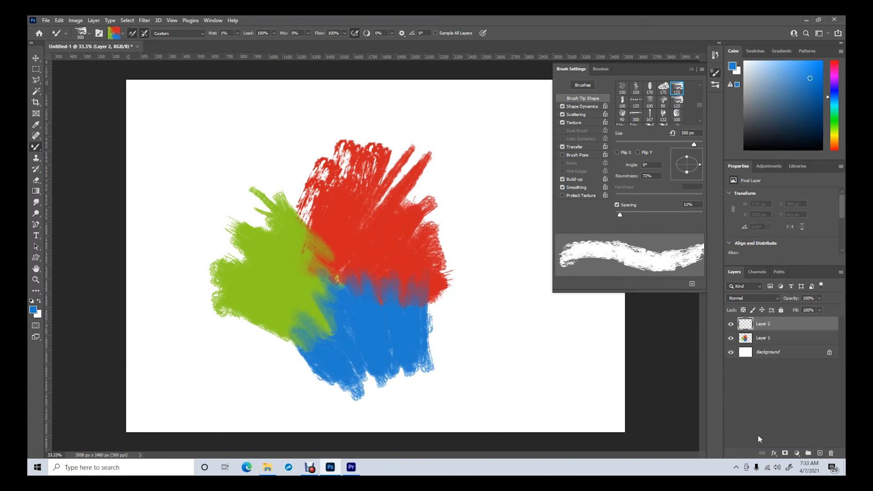
pyautogui.click(730, 339)
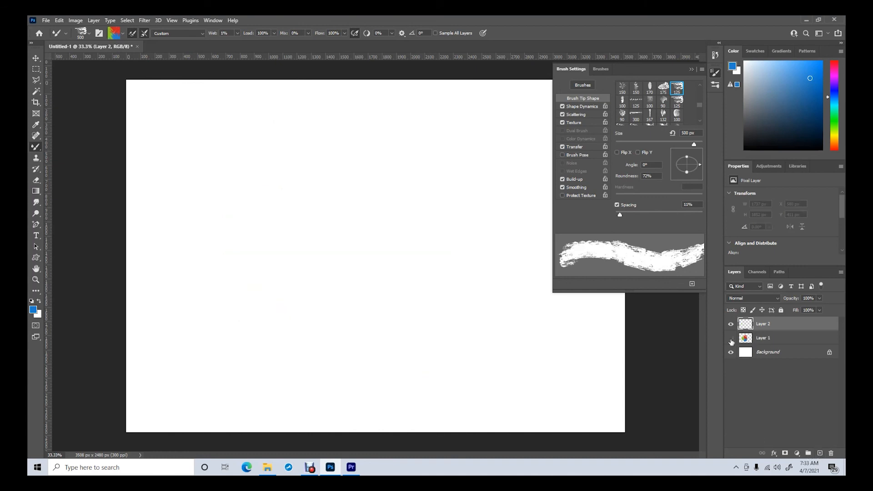
pyautogui.moveTo(380, 152)
pyautogui.mouseDown()
pyautogui.moveTo(321, 222)
pyautogui.moveTo(361, 200)
pyautogui.mouseUp()
pyautogui.moveTo(422, 162); pyautogui.dragTo(359, 252)
pyautogui.moveTo(436, 176)
pyautogui.mouseDown()
pyautogui.moveTo(383, 277)
pyautogui.moveTo(387, 346)
pyautogui.mouseUp()
pyautogui.moveTo(370, 247); pyautogui.dragTo(414, 345)
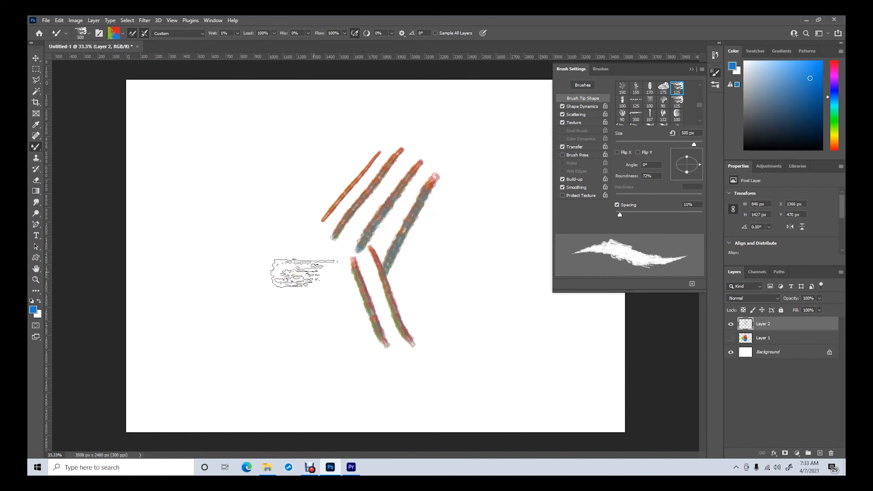
pyautogui.moveTo(277, 250); pyautogui.dragTo(396, 338)
pyautogui.moveTo(263, 263)
pyautogui.mouseDown()
pyautogui.moveTo(365, 331)
pyautogui.moveTo(304, 299)
pyautogui.moveTo(270, 270)
pyautogui.moveTo(378, 340)
pyautogui.mouseUp()
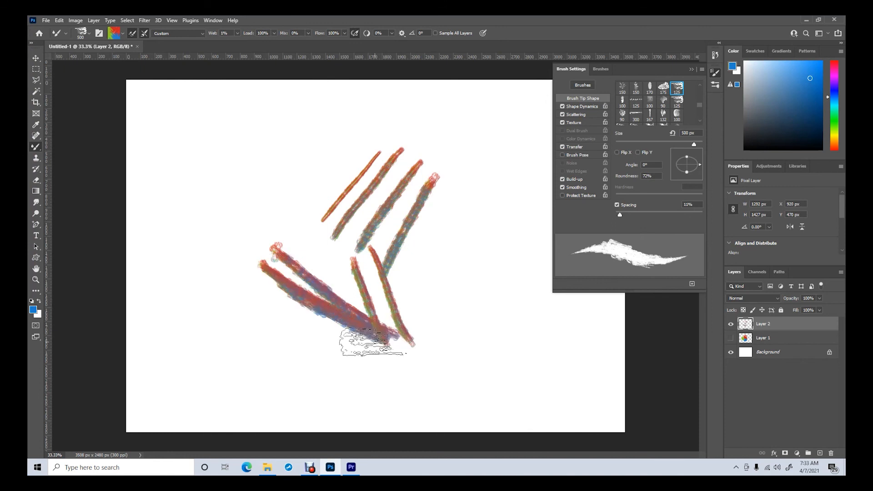
pyautogui.moveTo(251, 276)
pyautogui.mouseDown()
pyautogui.moveTo(382, 341)
pyautogui.moveTo(332, 354)
pyautogui.mouseUp()
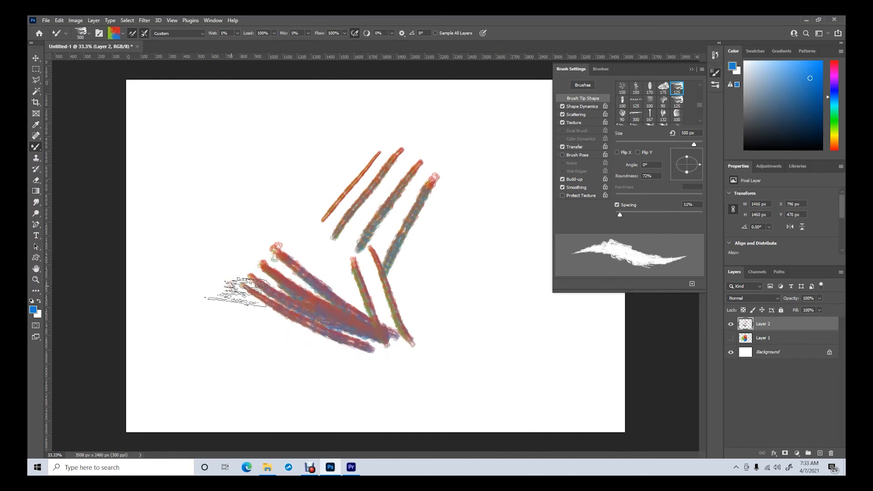
pyautogui.moveTo(227, 282); pyautogui.dragTo(371, 349)
pyautogui.moveTo(460, 195)
pyautogui.mouseDown()
pyautogui.moveTo(356, 291)
pyautogui.moveTo(382, 295)
pyautogui.mouseUp()
pyautogui.moveTo(502, 217)
pyautogui.mouseDown()
pyautogui.moveTo(427, 273)
pyautogui.moveTo(408, 313)
pyautogui.mouseUp()
pyautogui.moveTo(537, 230); pyautogui.dragTo(429, 317)
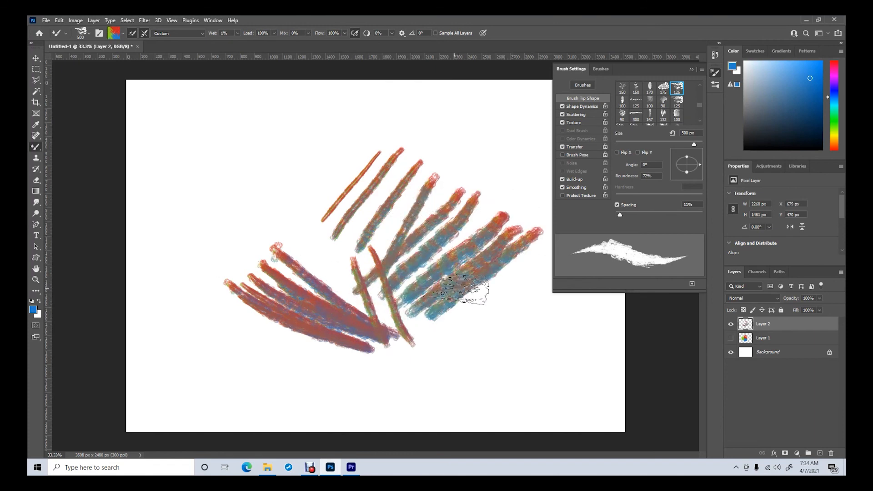
pyautogui.moveTo(469, 128); pyautogui.dragTo(421, 214)
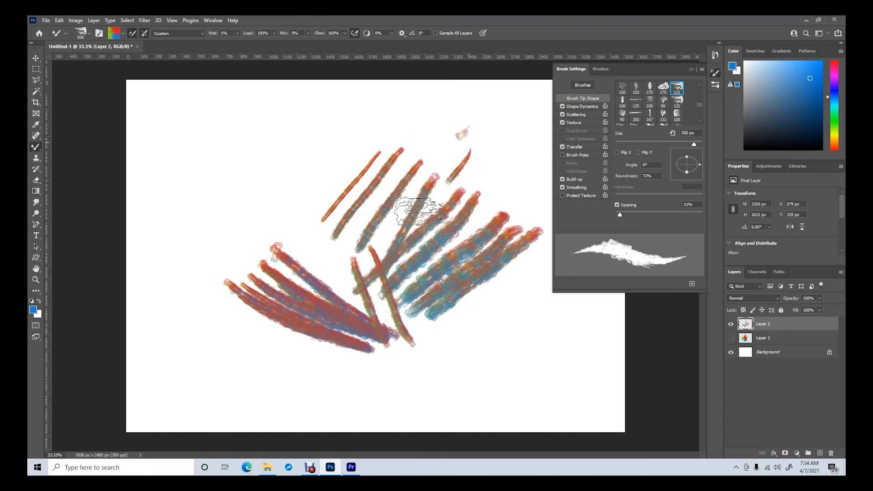
pyautogui.moveTo(476, 171); pyautogui.dragTo(438, 209)
pyautogui.moveTo(516, 119); pyautogui.dragTo(291, 254)
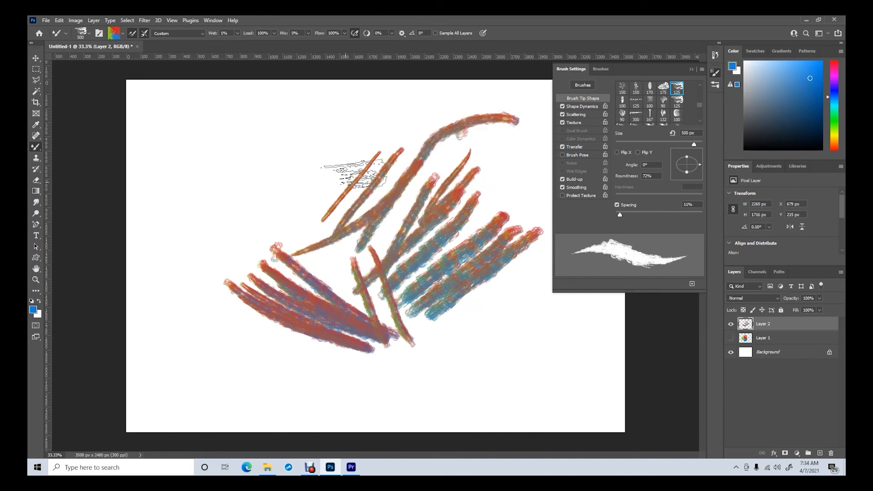
pyautogui.moveTo(380, 122); pyautogui.dragTo(308, 191)
pyautogui.moveTo(344, 135); pyautogui.dragTo(256, 214)
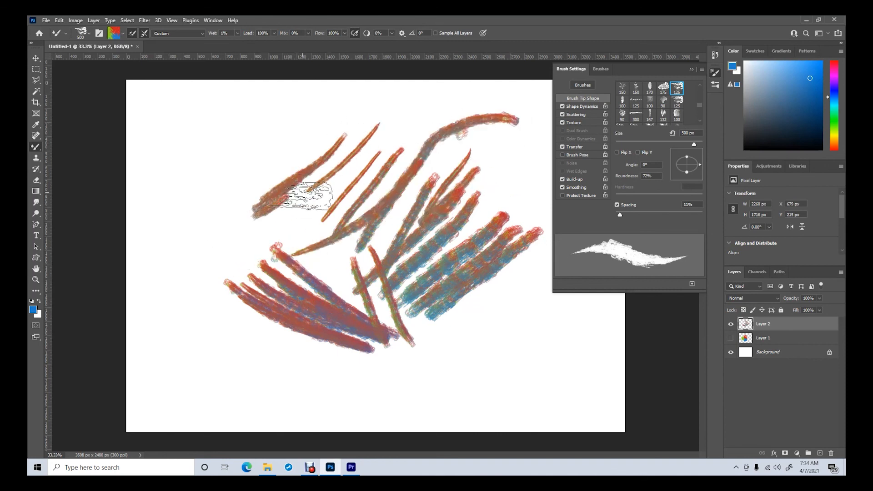
pyautogui.moveTo(305, 194)
pyautogui.mouseDown()
pyautogui.moveTo(268, 224)
pyautogui.moveTo(292, 230)
pyautogui.moveTo(227, 268)
pyautogui.mouseUp()
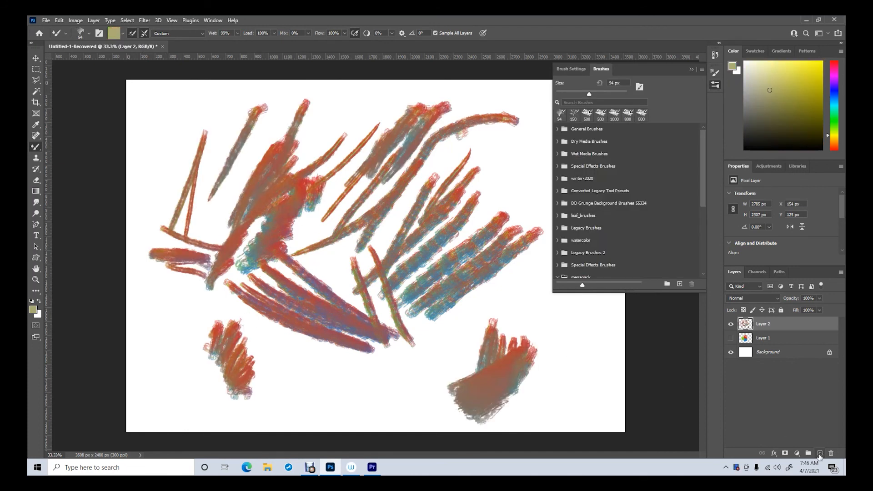
# - Add a new layer above Layer 2 and hide Layer 2
pyautogui.click(820, 454)
pyautogui.click(730, 339)
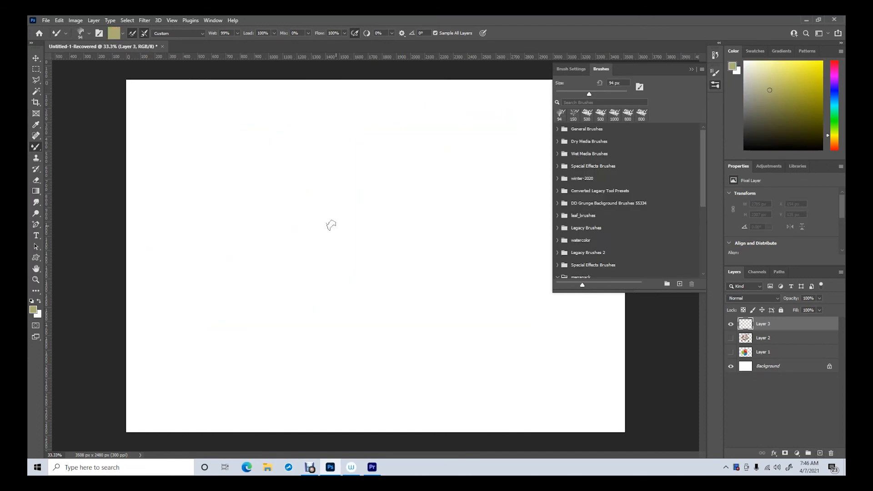
# - Load the Kyle's Real Oils - Cake Brush preset and paint a tapering olive patch in the middle of the new layer
pyautogui.click(88, 35)
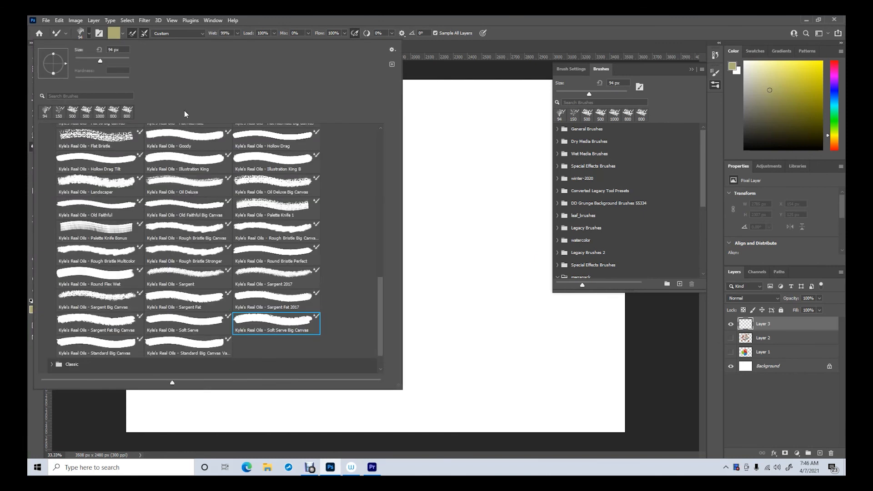
pyautogui.scroll(5, 281, 294)
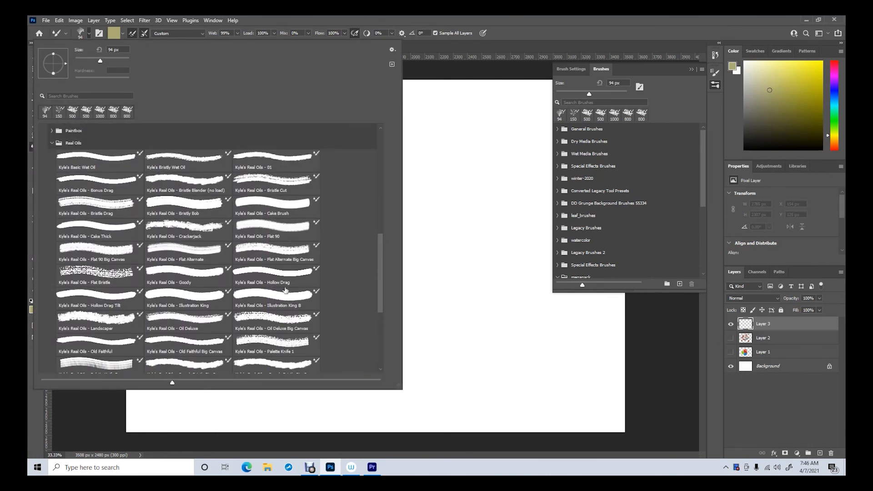
pyautogui.click(293, 205)
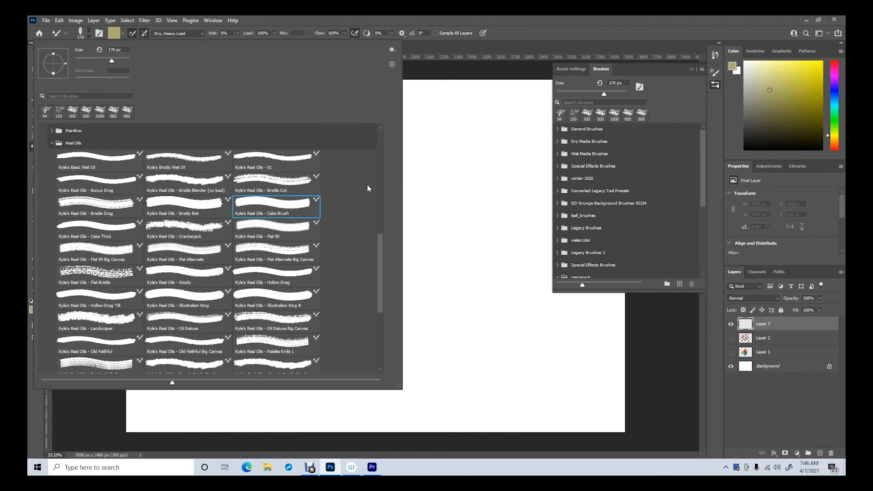
pyautogui.click(462, 45)
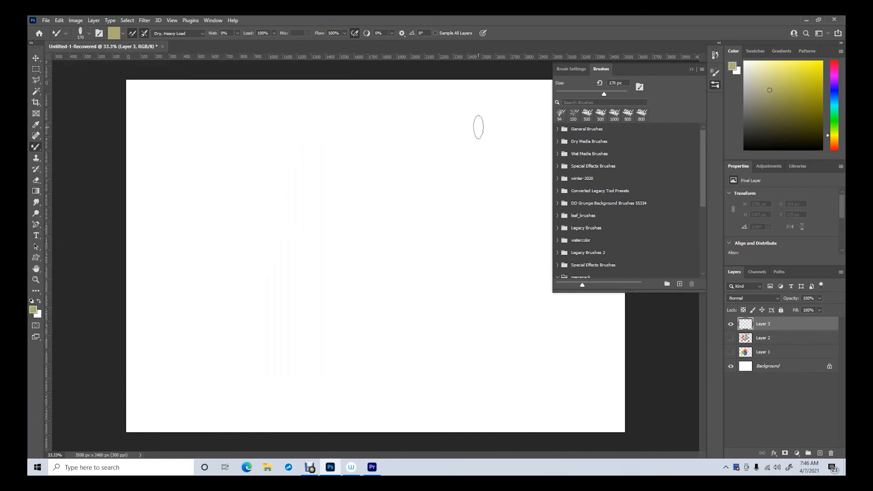
pyautogui.moveTo(347, 235)
pyautogui.mouseDown()
pyautogui.moveTo(379, 223)
pyautogui.moveTo(358, 246)
pyautogui.moveTo(404, 209)
pyautogui.moveTo(329, 278)
pyautogui.moveTo(383, 239)
pyautogui.moveTo(378, 250)
pyautogui.moveTo(388, 249)
pyautogui.moveTo(317, 298)
pyautogui.moveTo(348, 289)
pyautogui.moveTo(319, 303)
pyautogui.moveTo(328, 306)
pyautogui.moveTo(366, 287)
pyautogui.moveTo(372, 297)
pyautogui.moveTo(319, 322)
pyautogui.mouseUp()
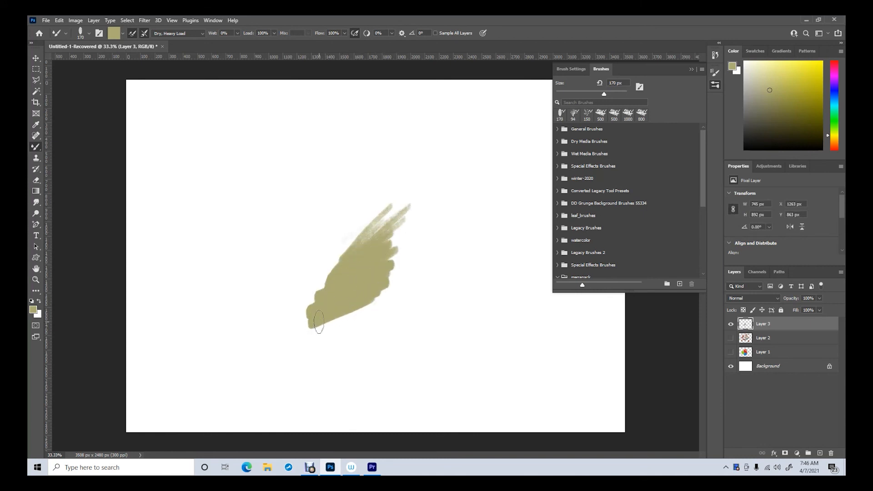
# - Change the foreground color to a muted blue by shifting only its hue
pyautogui.click(34, 311)
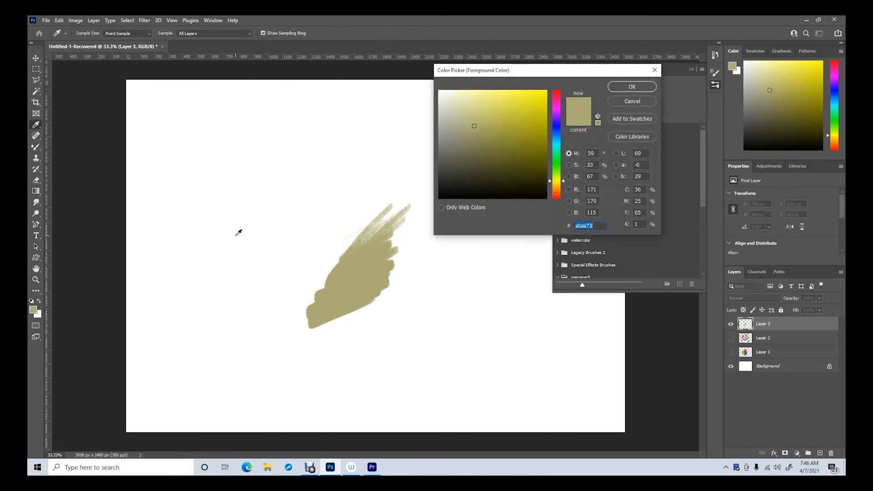
pyautogui.moveTo(557, 170); pyautogui.dragTo(557, 131)
pyautogui.click(626, 87)
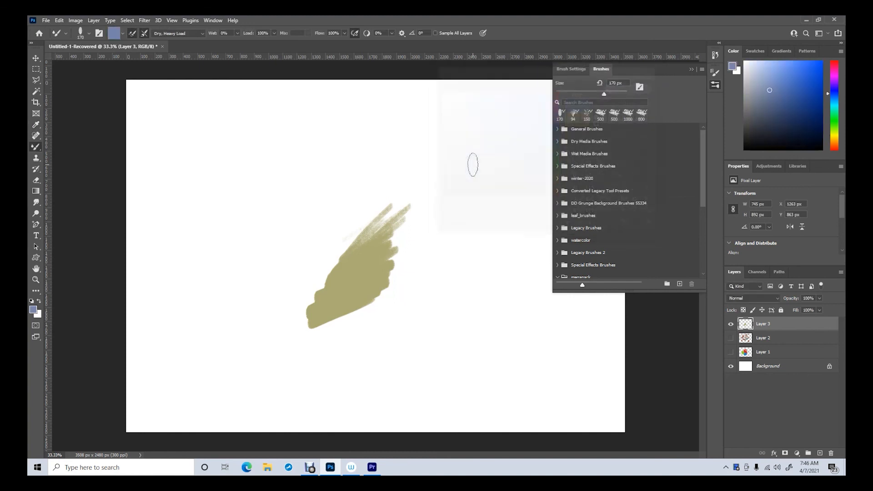
# - Set the Mixer Brush to Very Wet, Heavy Mix and paint blue strokes into the olive patch's left edge
pyautogui.click(200, 32)
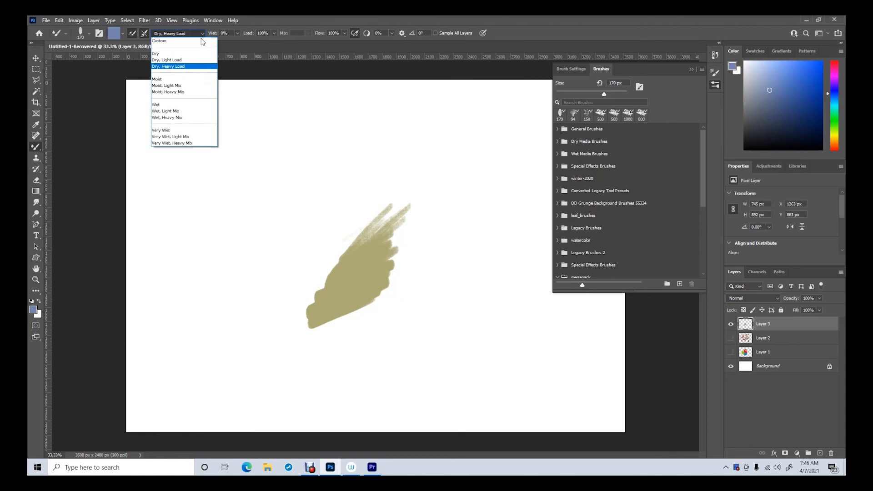
pyautogui.click(181, 143)
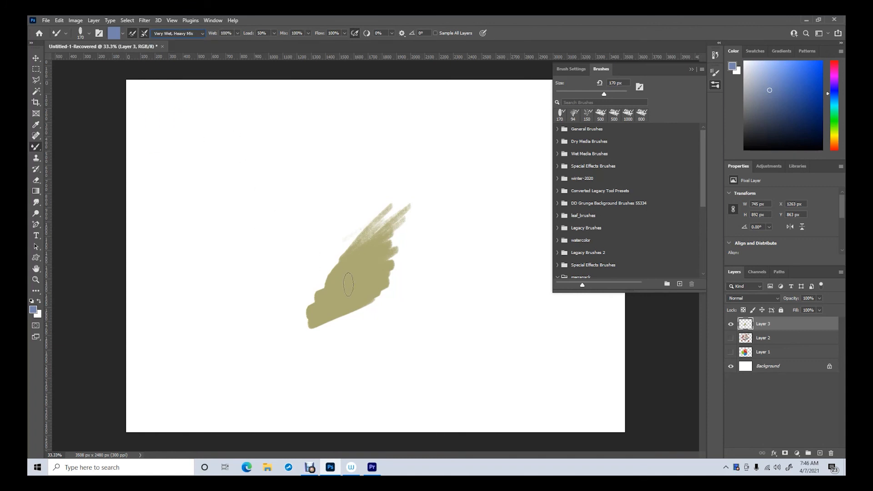
pyautogui.moveTo(322, 231)
pyautogui.mouseDown()
pyautogui.moveTo(349, 289)
pyautogui.moveTo(325, 245)
pyautogui.moveTo(344, 287)
pyautogui.moveTo(297, 241)
pyautogui.moveTo(344, 283)
pyautogui.moveTo(313, 231)
pyautogui.moveTo(336, 272)
pyautogui.moveTo(316, 213)
pyautogui.moveTo(352, 278)
pyautogui.mouseUp()
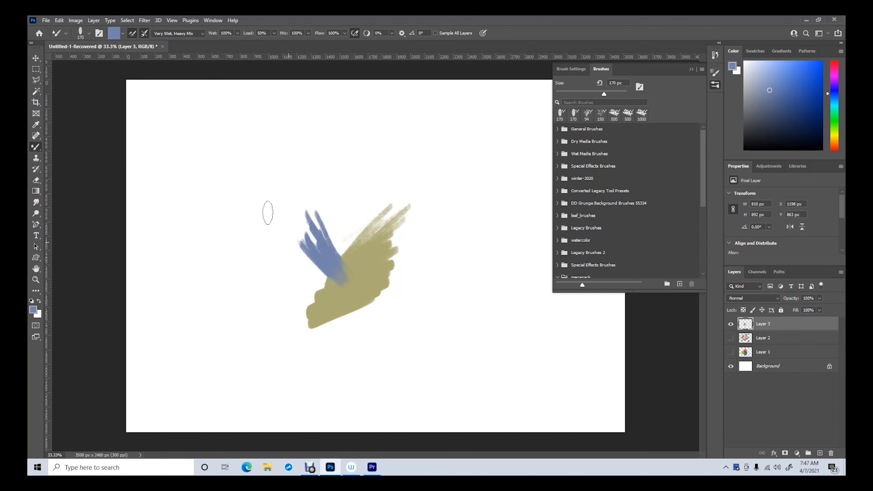
# - Set the Mixer Brush to the Dry preset and paint overlapping diagonal blue strokes across the olive patch's upper-right part
pyautogui.click(203, 34)
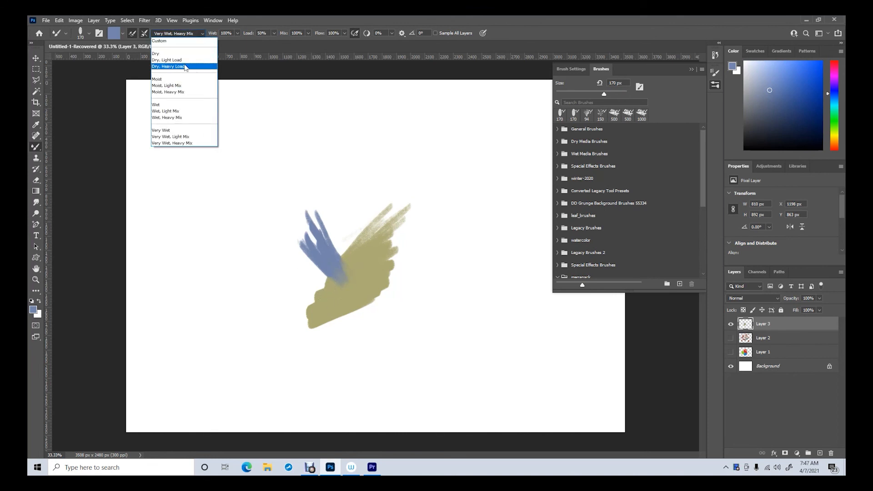
pyautogui.click(169, 55)
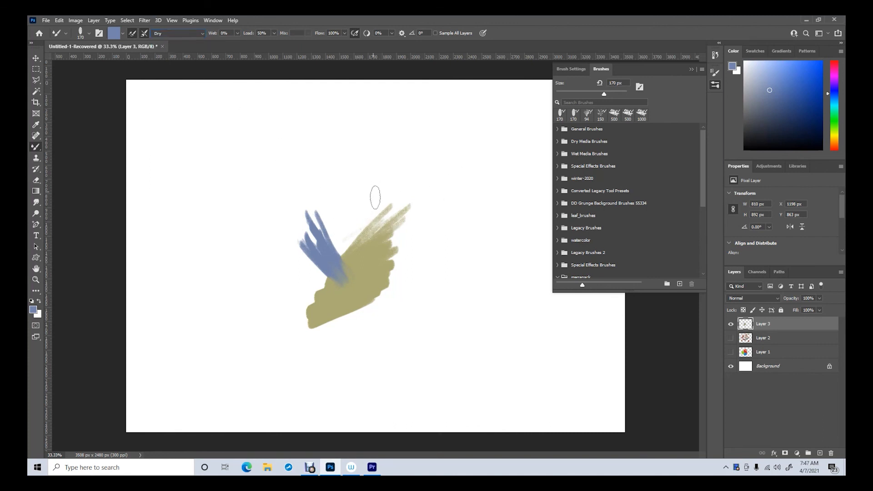
pyautogui.moveTo(362, 184)
pyautogui.mouseDown()
pyautogui.moveTo(398, 253)
pyautogui.moveTo(367, 220)
pyautogui.moveTo(396, 257)
pyautogui.mouseUp()
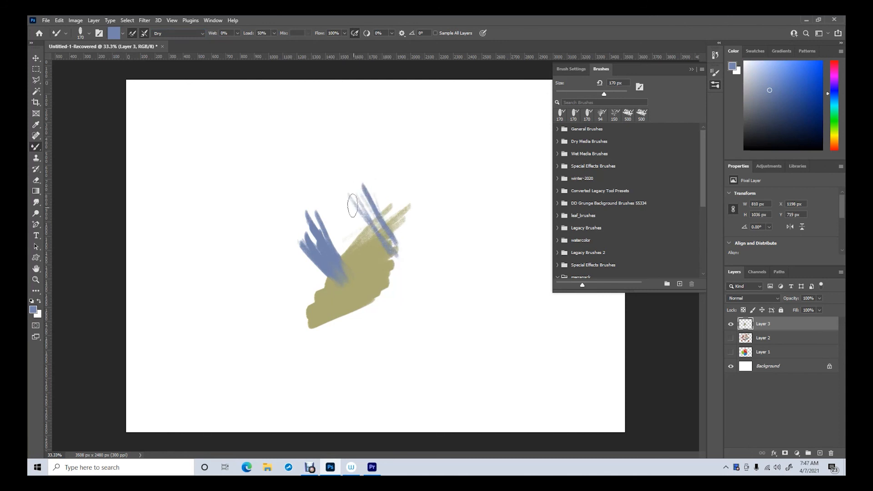
pyautogui.moveTo(348, 203); pyautogui.dragTo(399, 268)
pyautogui.moveTo(357, 211); pyautogui.dragTo(394, 252)
pyautogui.moveTo(366, 205); pyautogui.dragTo(397, 252)
pyautogui.moveTo(367, 204); pyautogui.dragTo(401, 243)
pyautogui.moveTo(351, 219); pyautogui.dragTo(398, 266)
pyautogui.moveTo(353, 218); pyautogui.dragTo(397, 273)
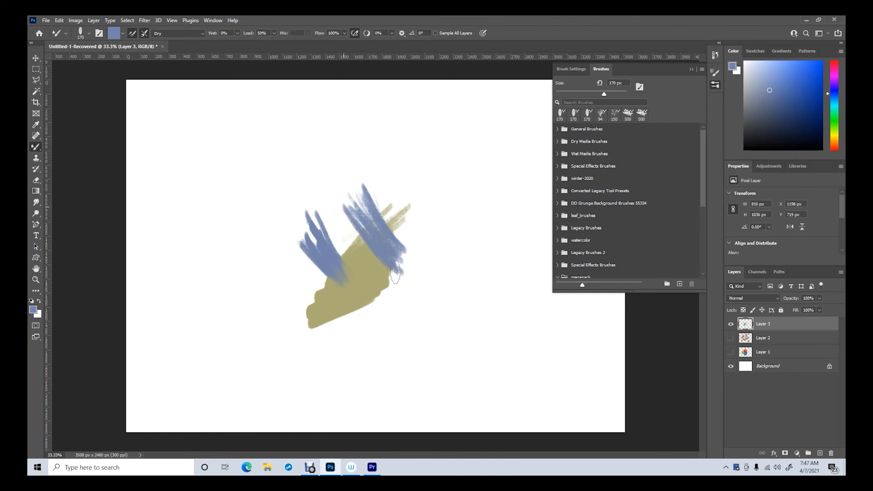
pyautogui.moveTo(361, 243); pyautogui.dragTo(396, 275)
# - Open the choice of Mixer Brush wetness and mix presets
pyautogui.click(200, 33)
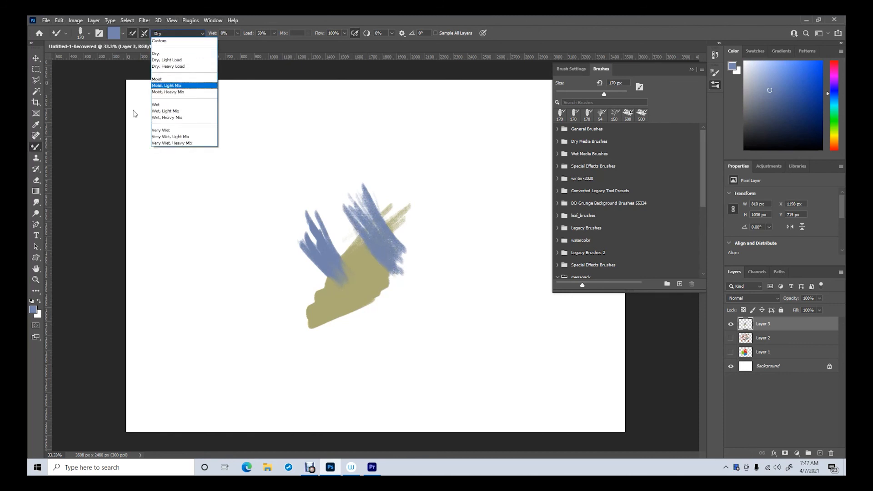